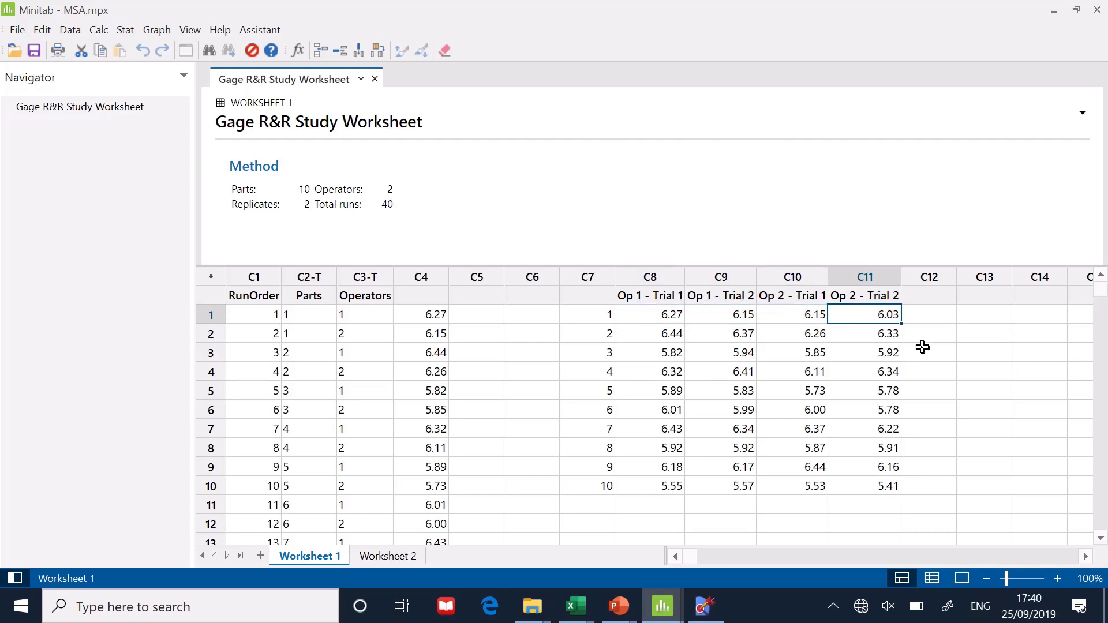
Step: Compare the part 1 trial readings in C8 to C11 with the stacked Parts, Operators and C4 entries in the first four rows
drag(639, 315, 860, 319)
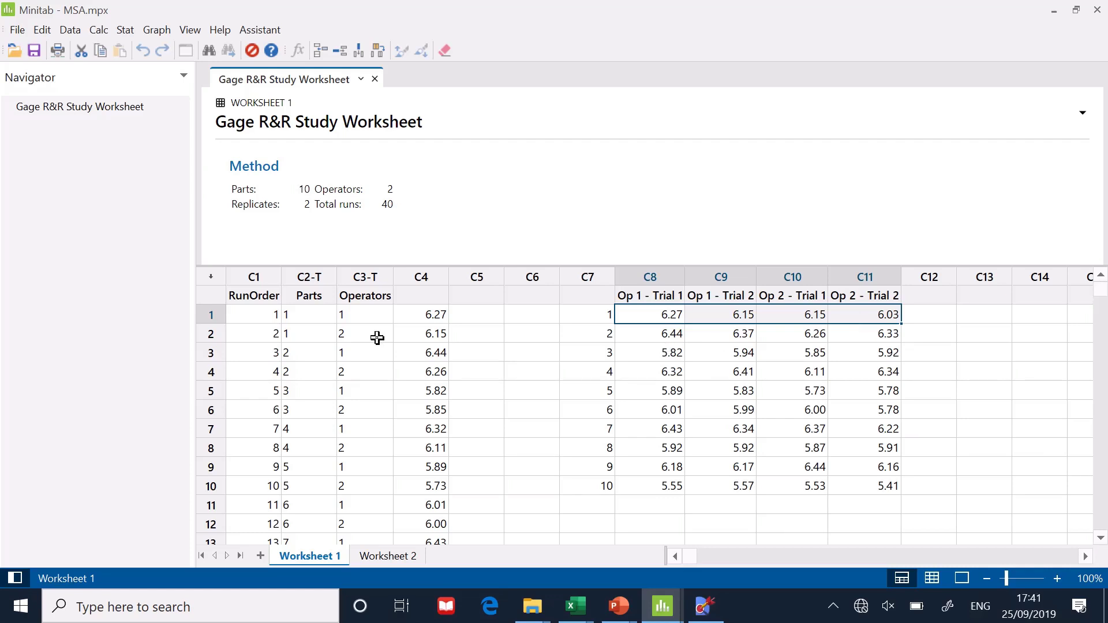
click(311, 316)
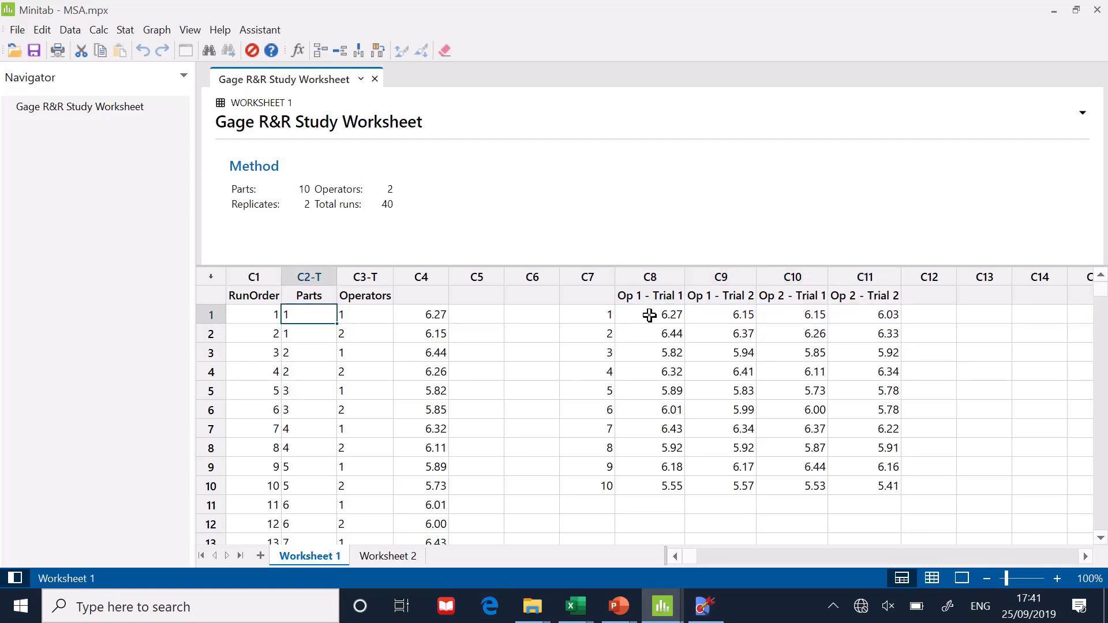
click(648, 314)
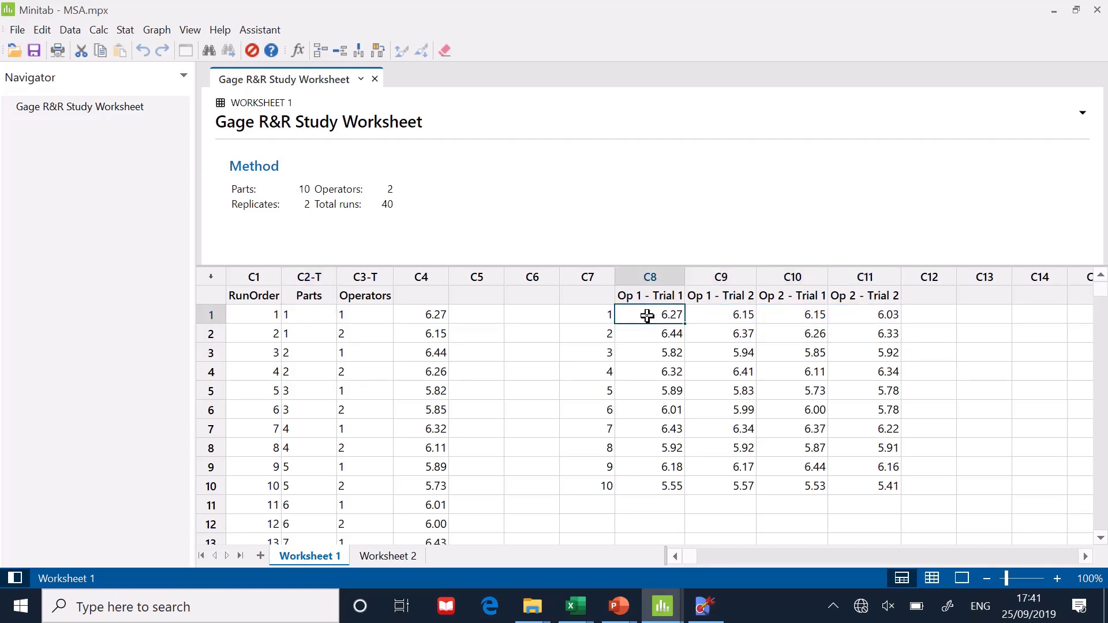
click(428, 318)
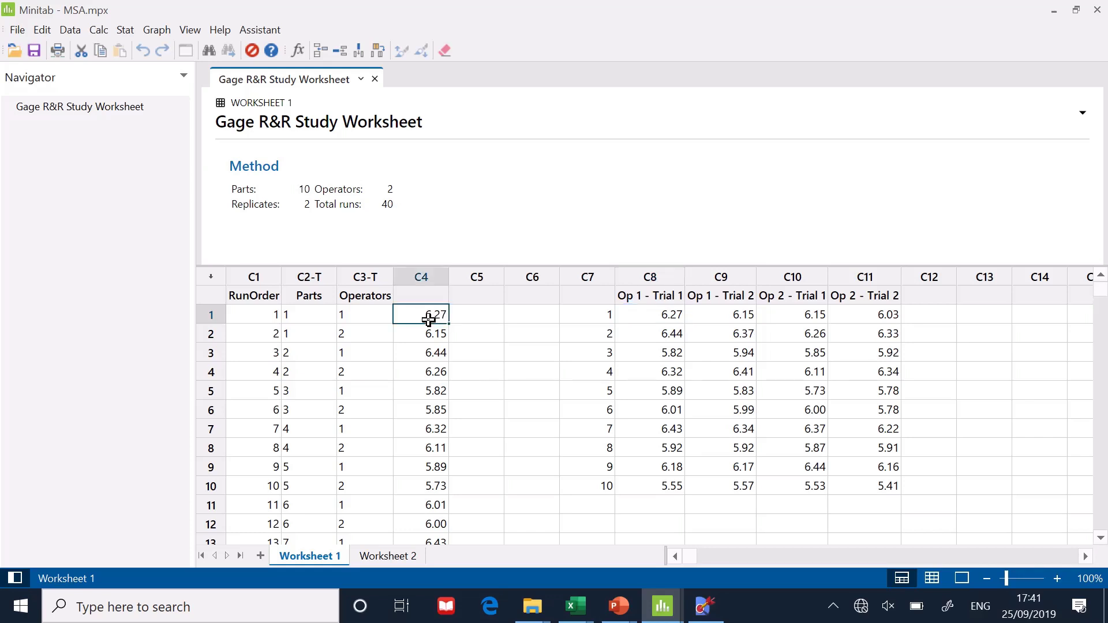
click(313, 316)
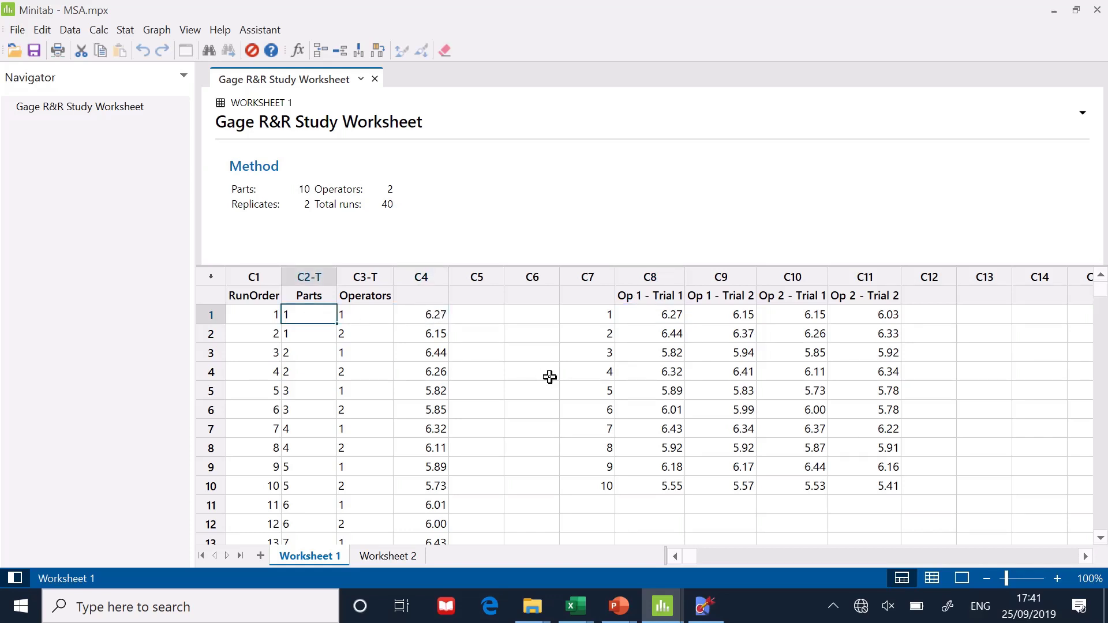
key(Down)
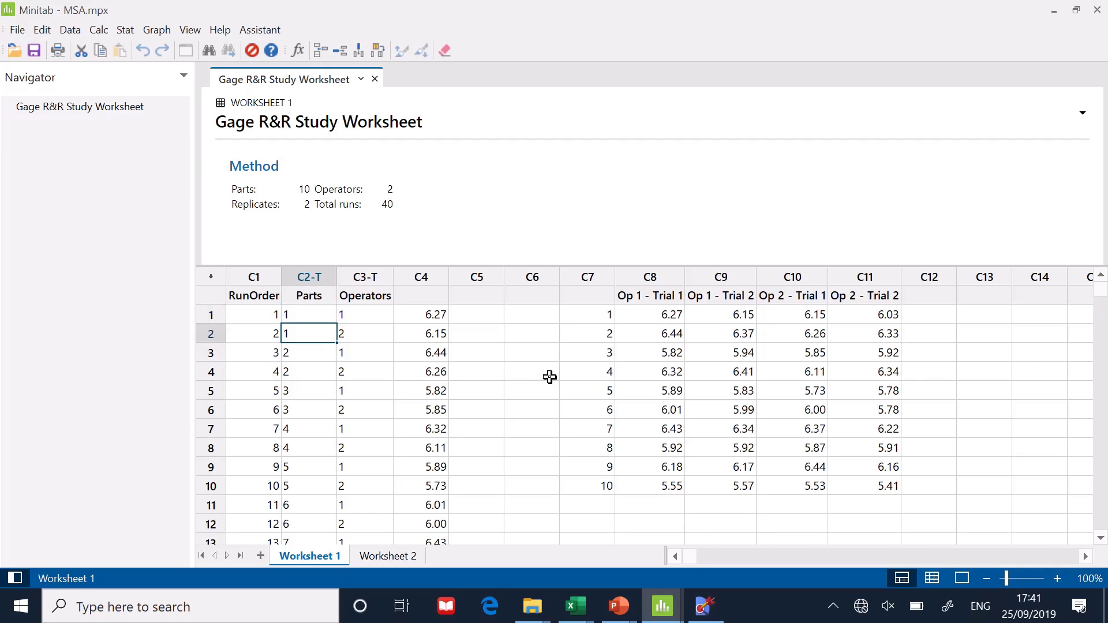
key(Right)
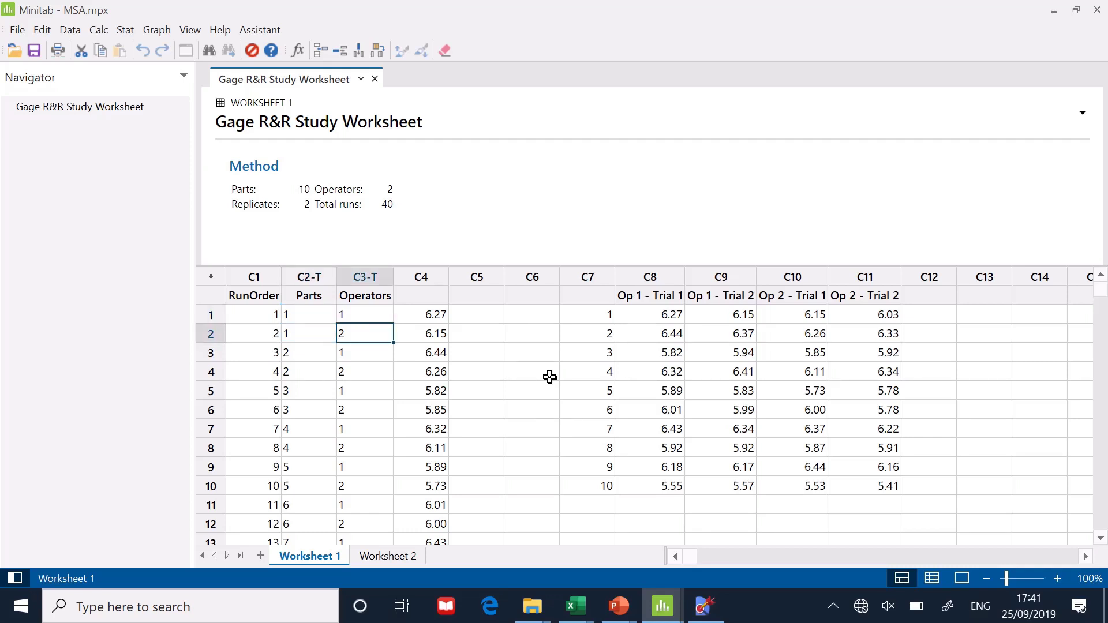
key(Up)
key(Down)
key(Left)
key(Down)
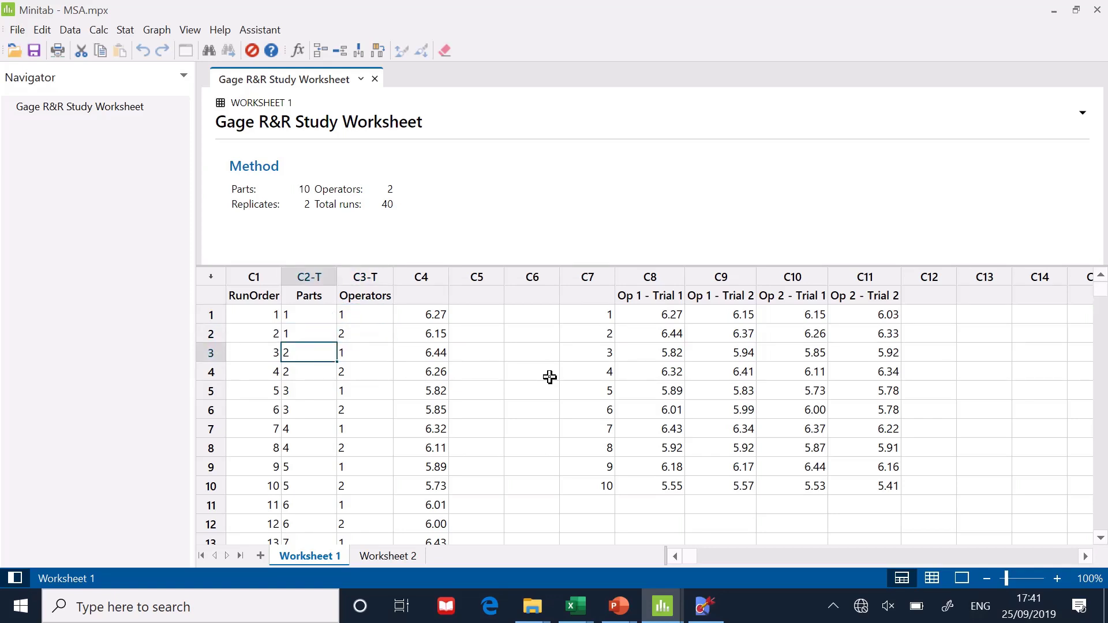
key(Right)
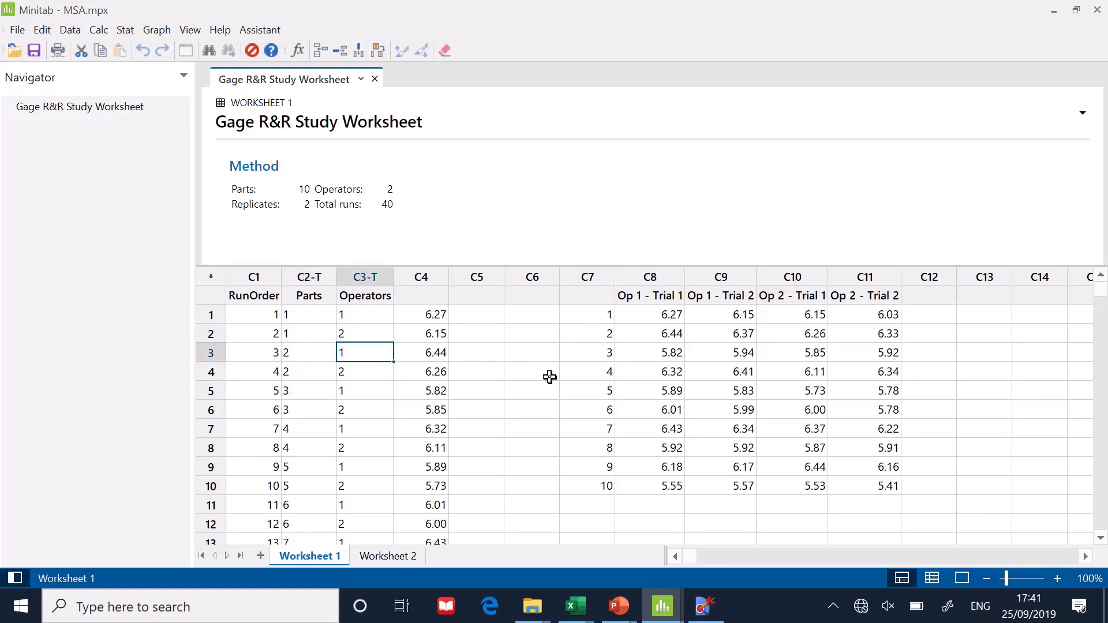
key(Down)
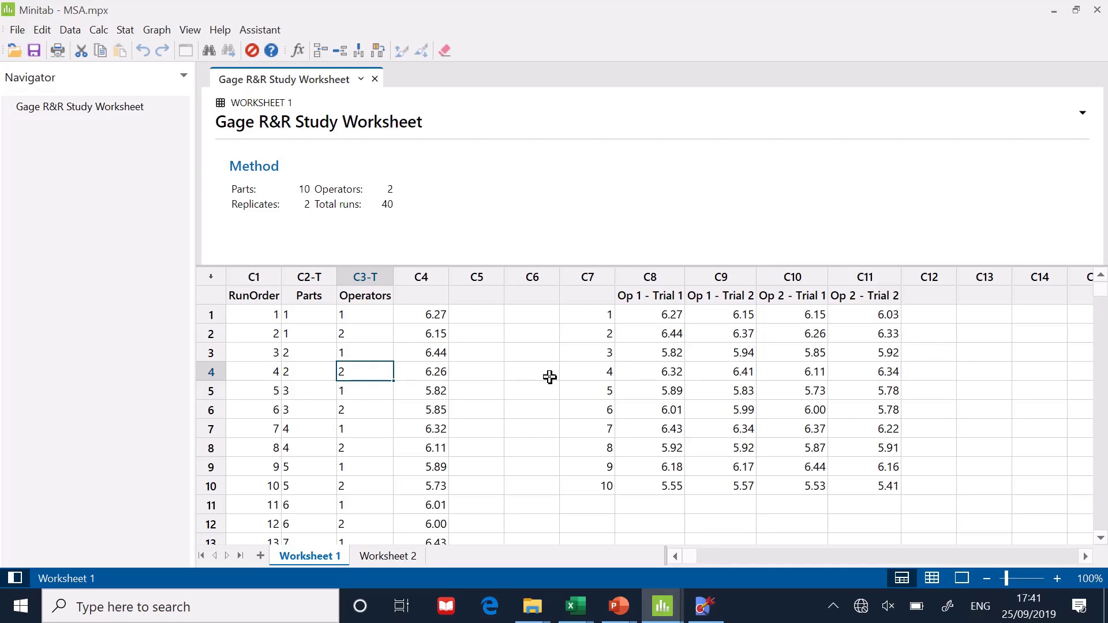
Step: Examine the part order down the Parts column through the repeated set of parts, and return to row 1
key(Left)
key(Down)
key(Down)
key(Down)
key(Down)
key(Down)
key(Down)
key(Down)
key(Down)
key(Down)
key(Down)
key(Down)
key(Down)
key(Down)
key(Down)
key(Down)
key(Down)
key(Down)
key(Down)
key(Down)
key(Down)
key(Down)
key(Down)
key(Down)
key(Down)
key(Down)
key(Down)
key(Down)
key(Down)
key(Down)
key(Down)
key(Up)
key(Up)
key(Up)
key(Up)
key(Up)
key(Up)
key(Up)
key(Up)
key(Up)
key(Up)
key(Up)
key(Up)
key(Up)
key(Up)
key(Up)
key(Up)
key(Up)
key(Up)
key(Up)
key(Up)
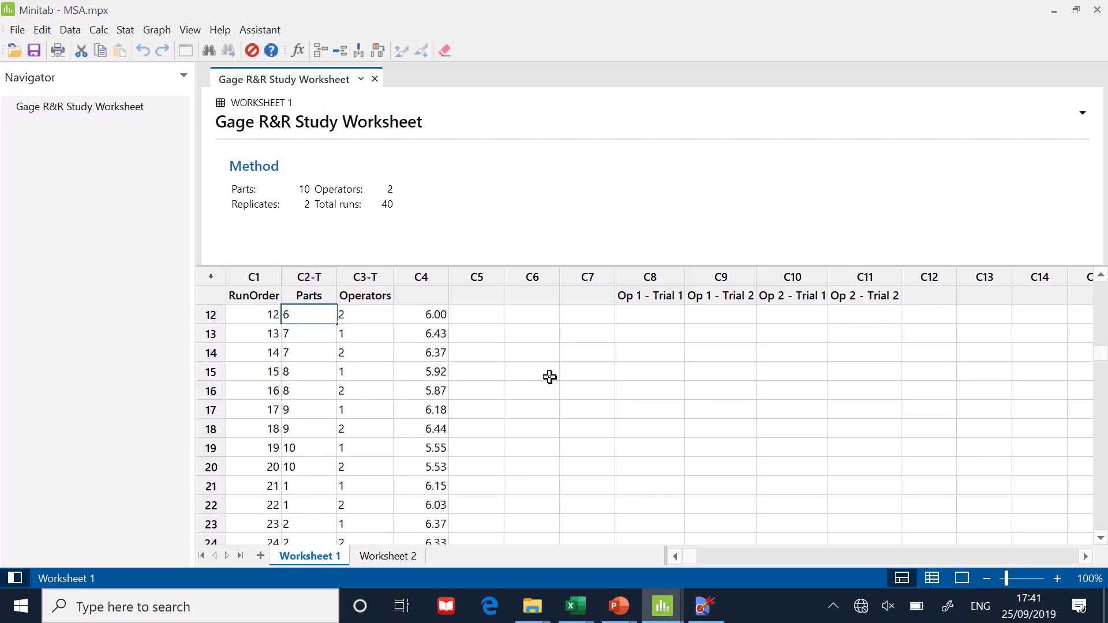
key(Up)
key(Up)
key(Up)
key(Up)
key(Up)
key(Up)
key(Up)
key(Up)
key(Up)
key(Up)
key(Up)
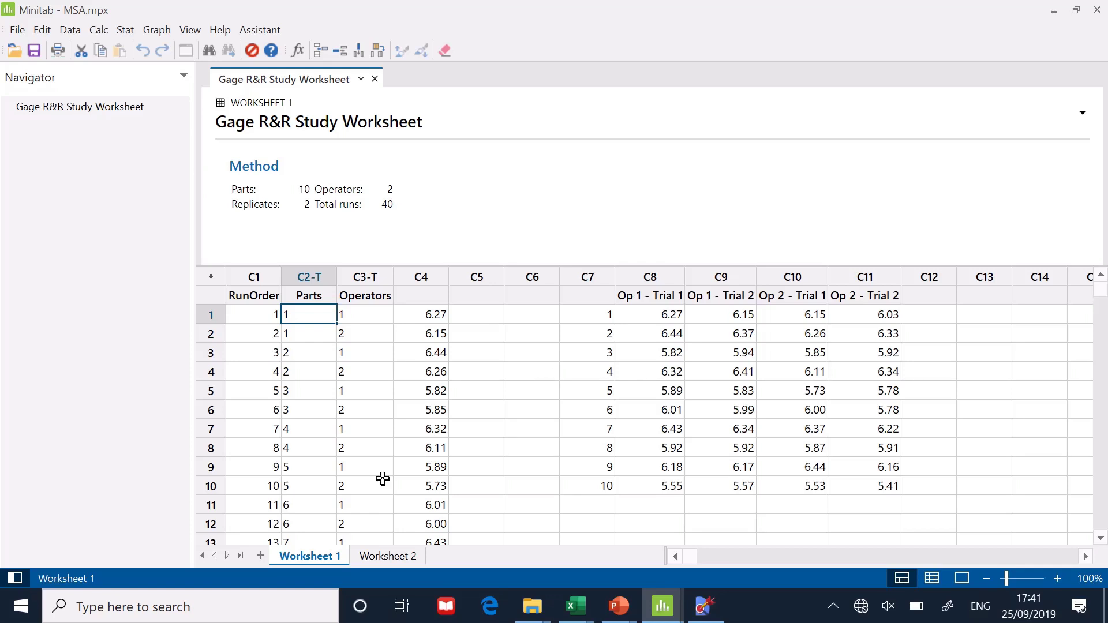
Step: From Worksheet 2, create a Gage R&R study worksheet with 10 parts, 2 operators and 2 replicates, and check its first two rows
click(383, 557)
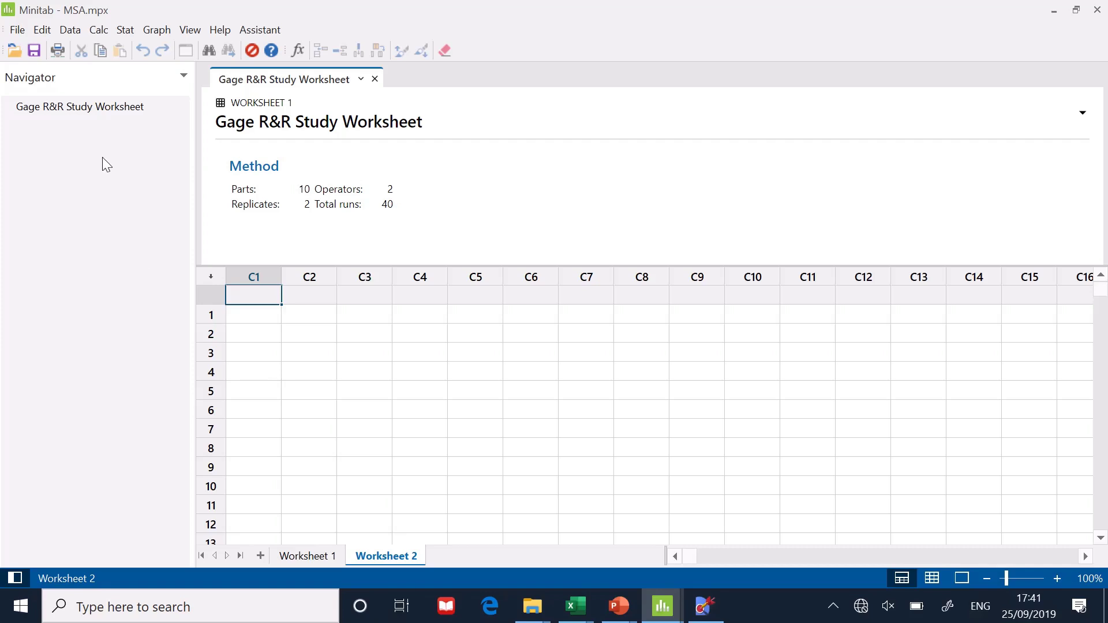
click(123, 29)
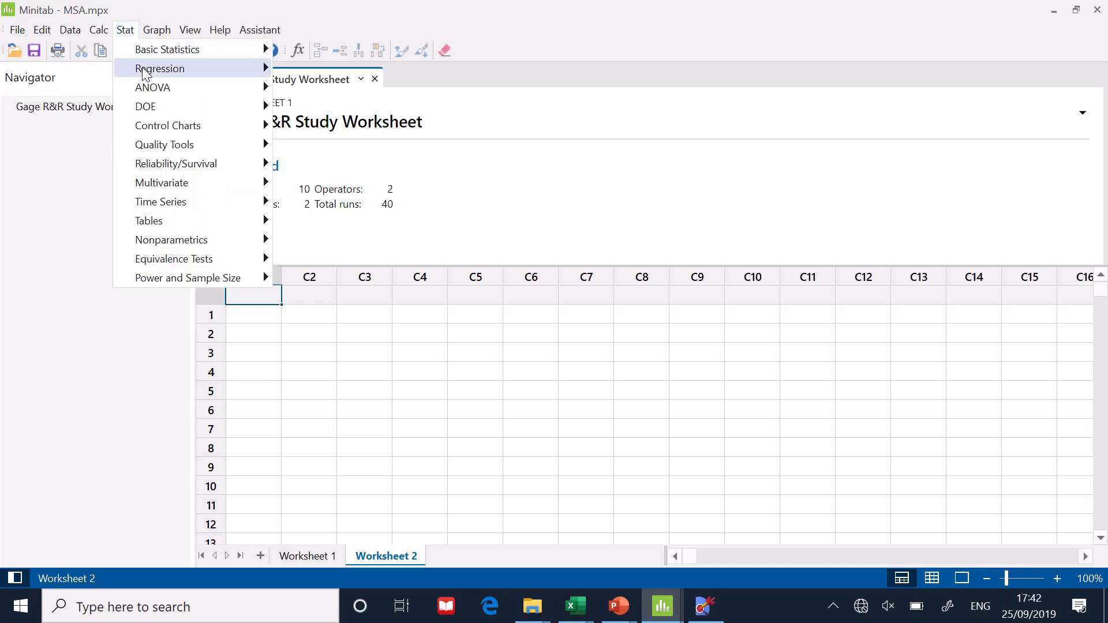
mouse_move(198, 148)
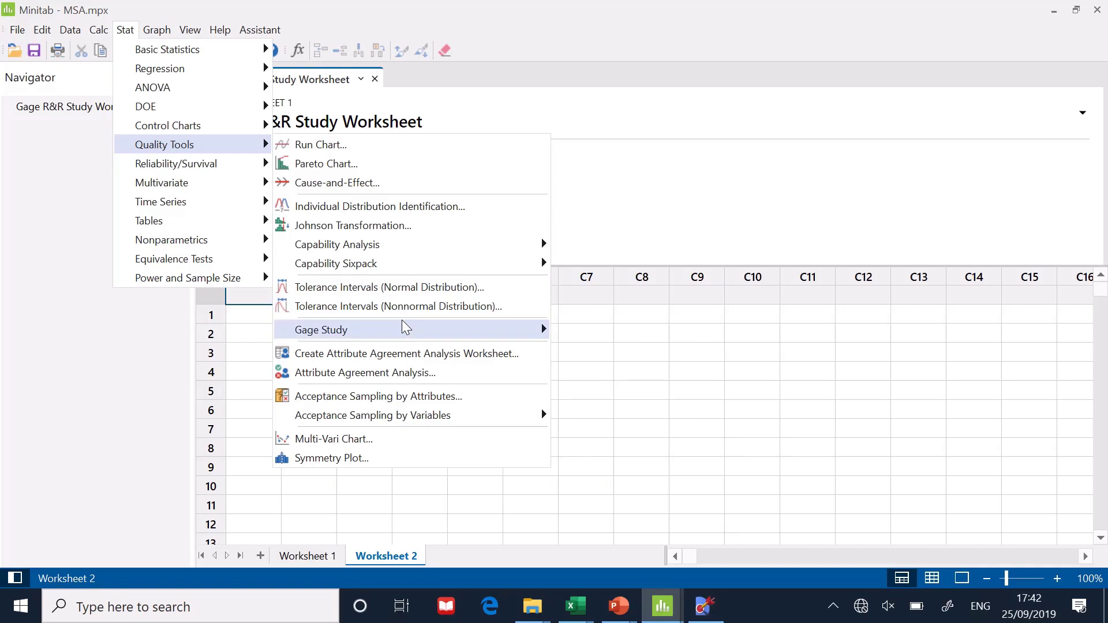
mouse_move(407, 328)
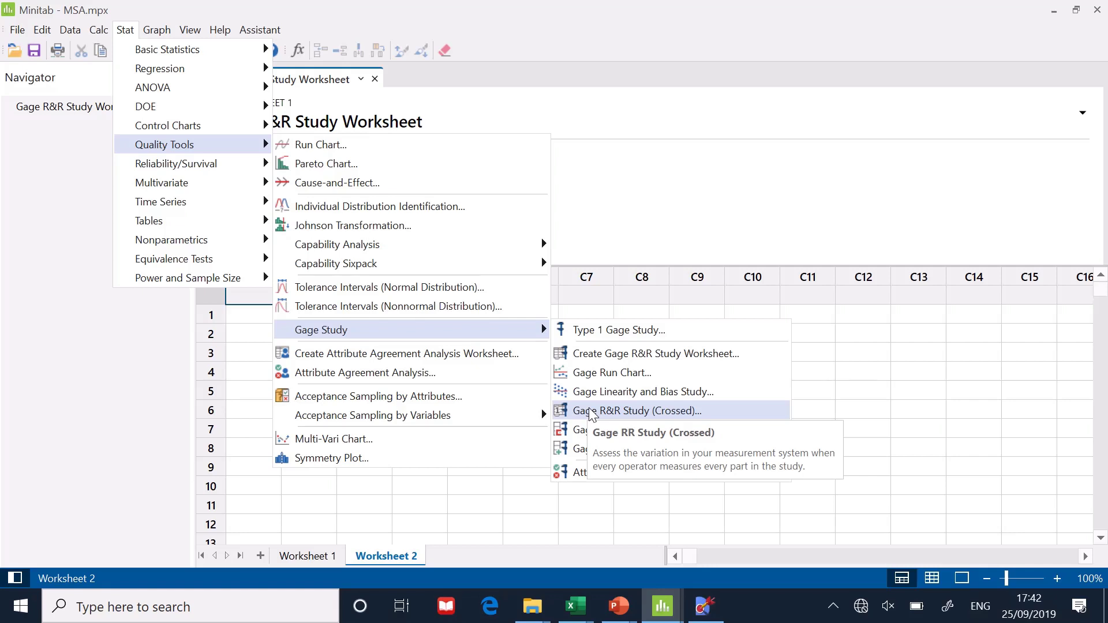
click(592, 354)
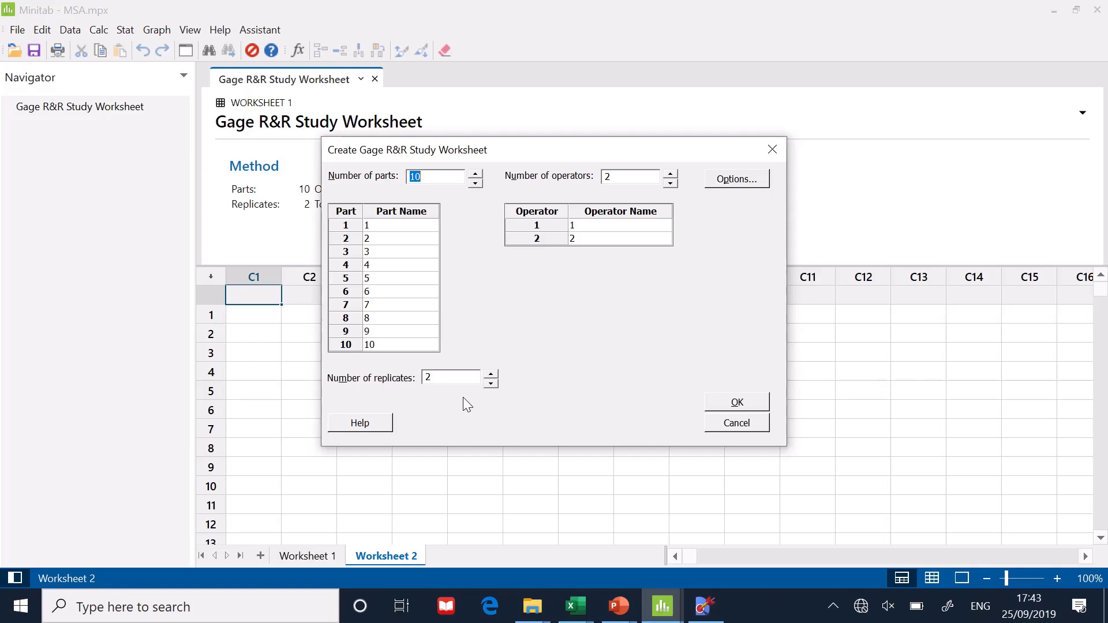
click(730, 405)
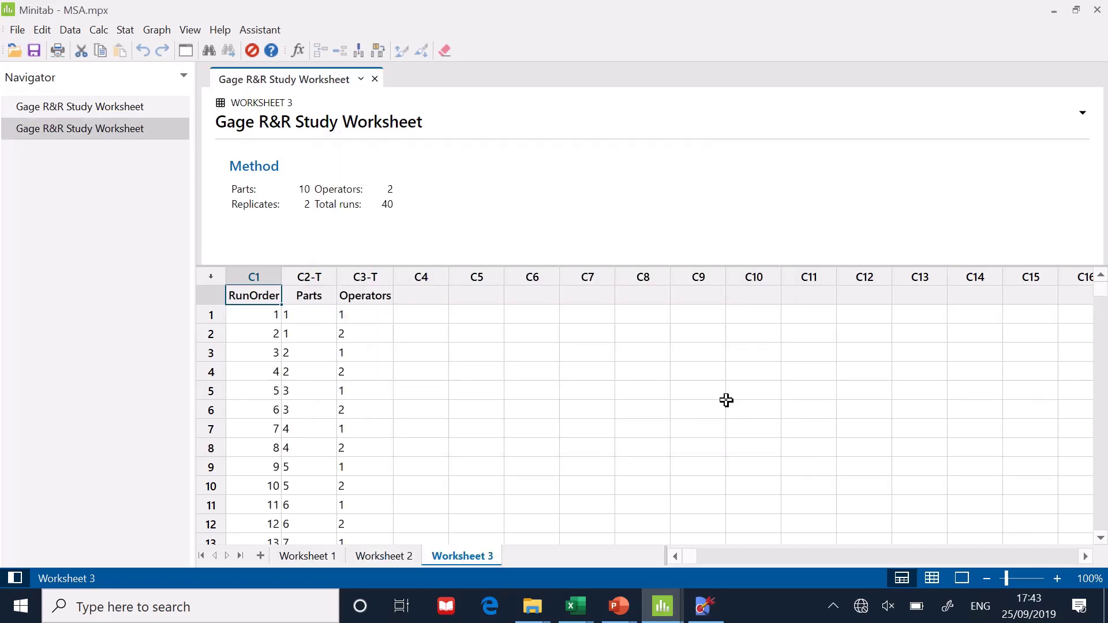
click(307, 315)
click(307, 333)
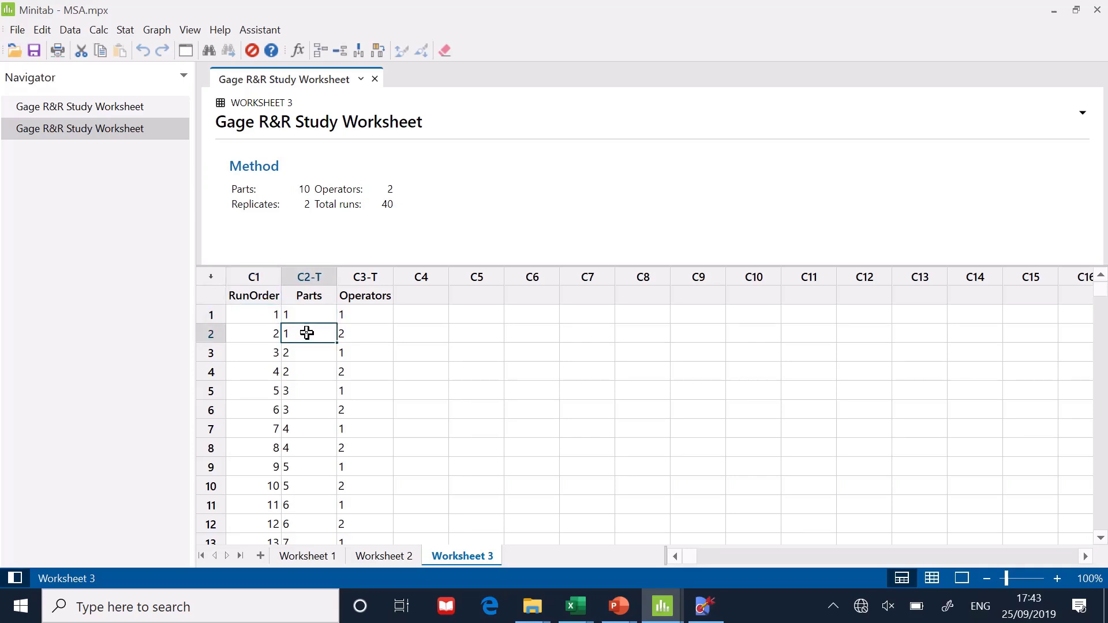
click(354, 315)
click(353, 330)
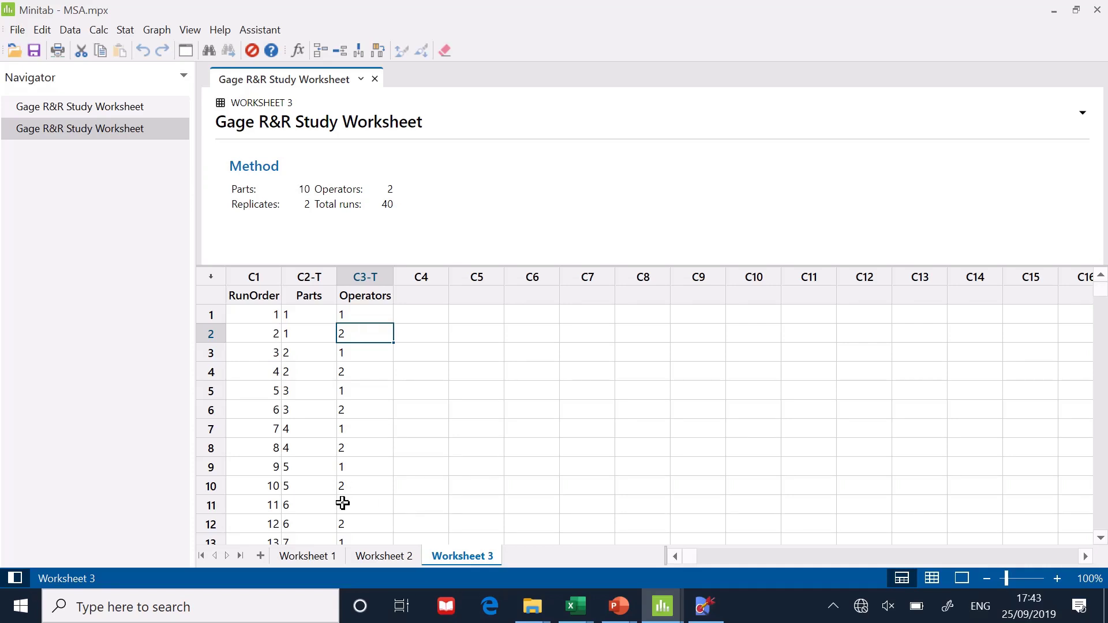
Step: Set up a crossed Gage R&R study on Worksheet 1 with Parts as part numbers, Operators as operators and C4 as measurement data
click(319, 554)
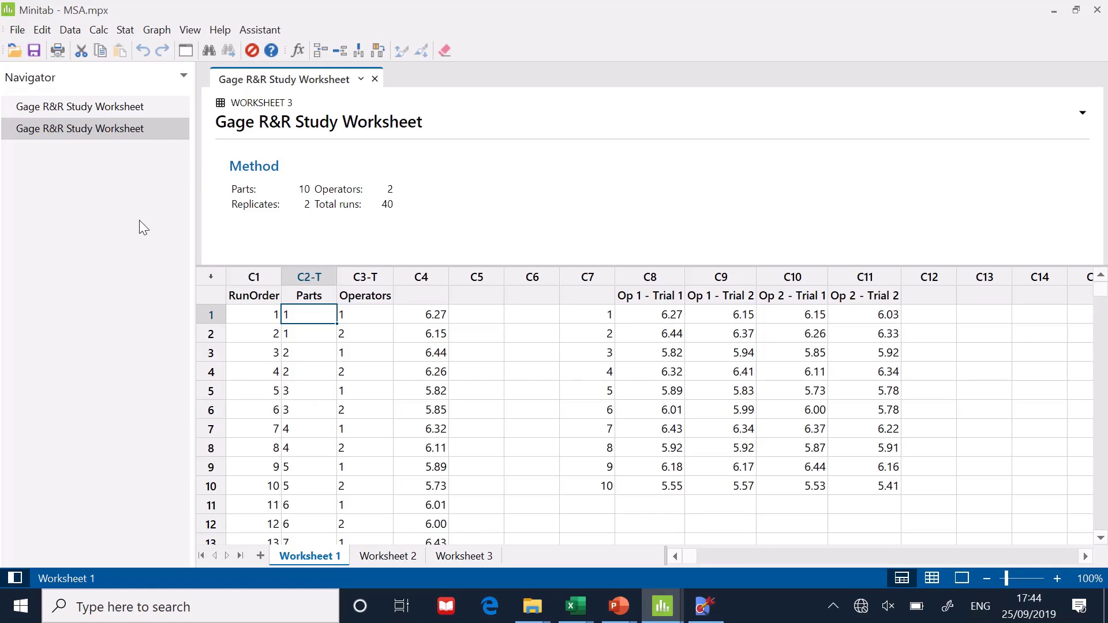
click(126, 34)
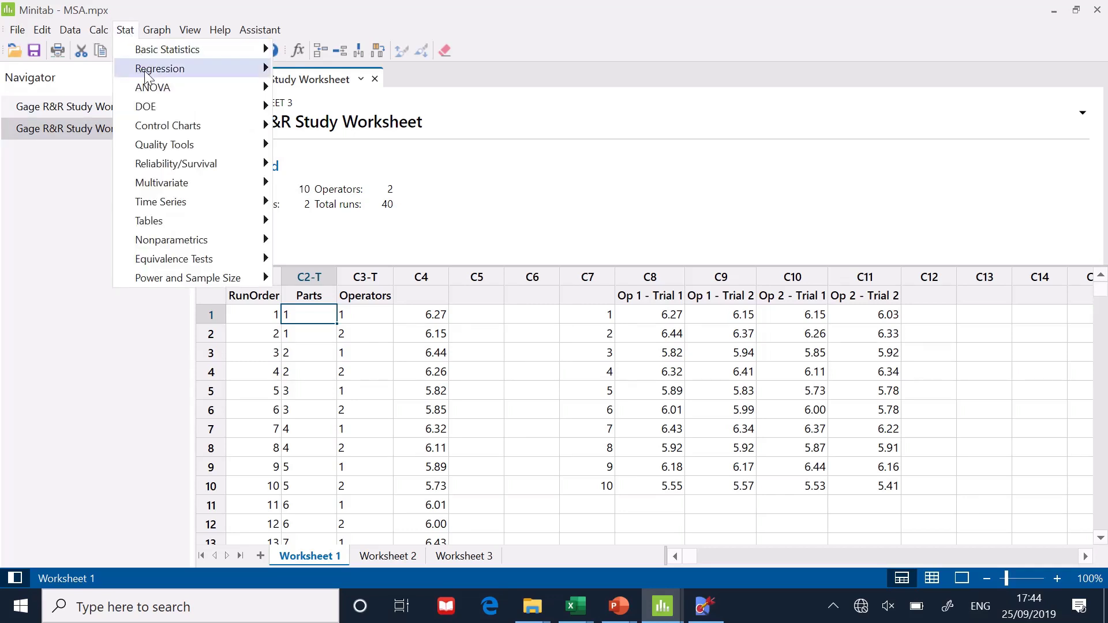
mouse_move(193, 149)
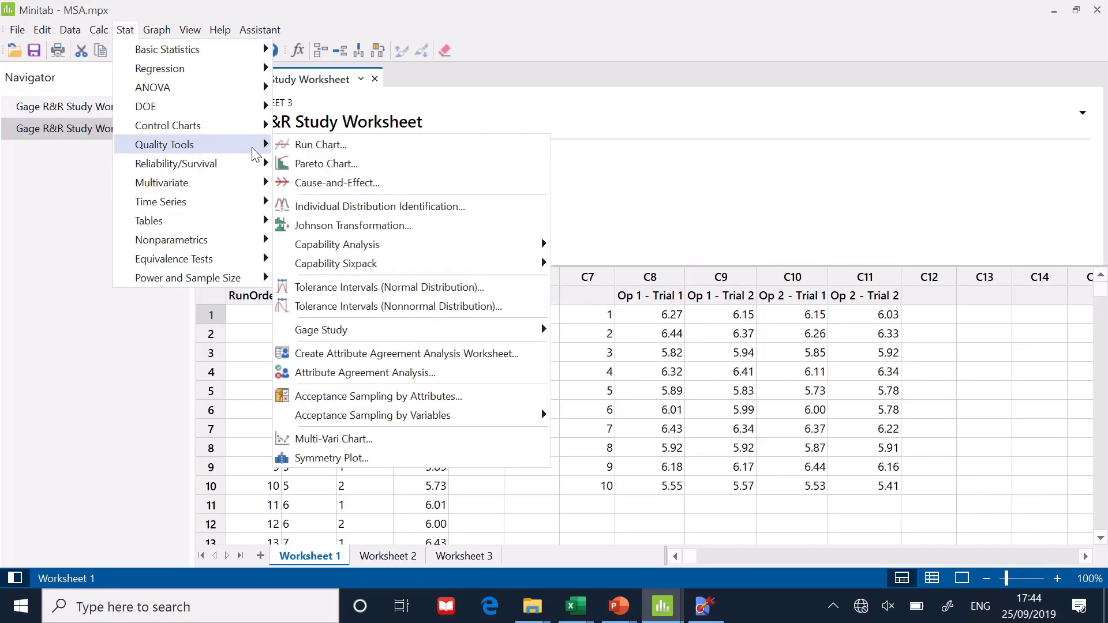
mouse_move(419, 340)
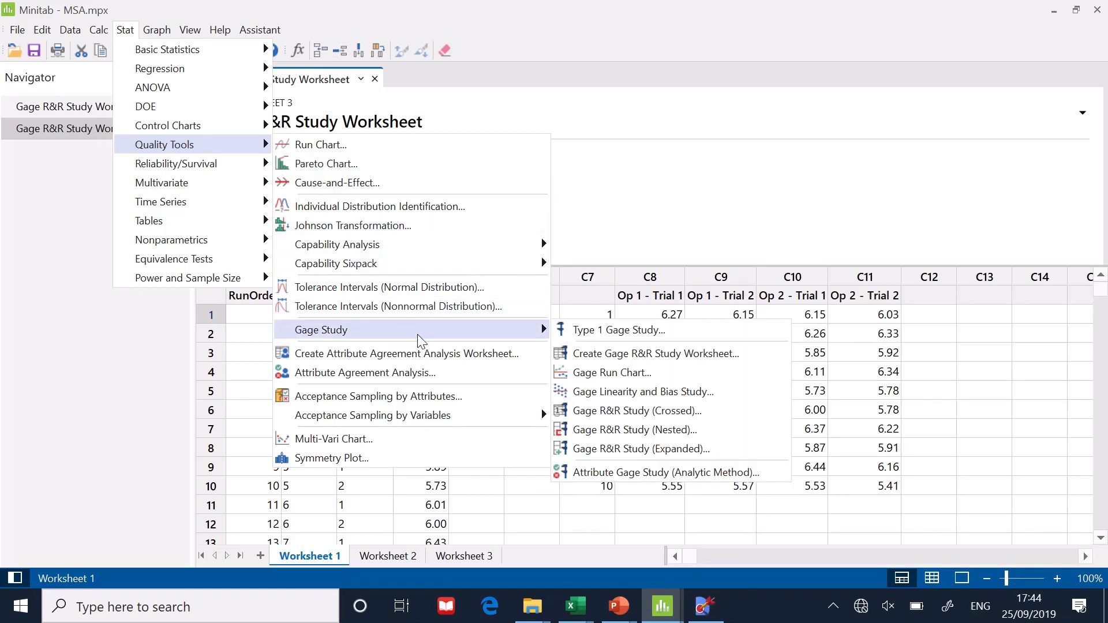
click(624, 410)
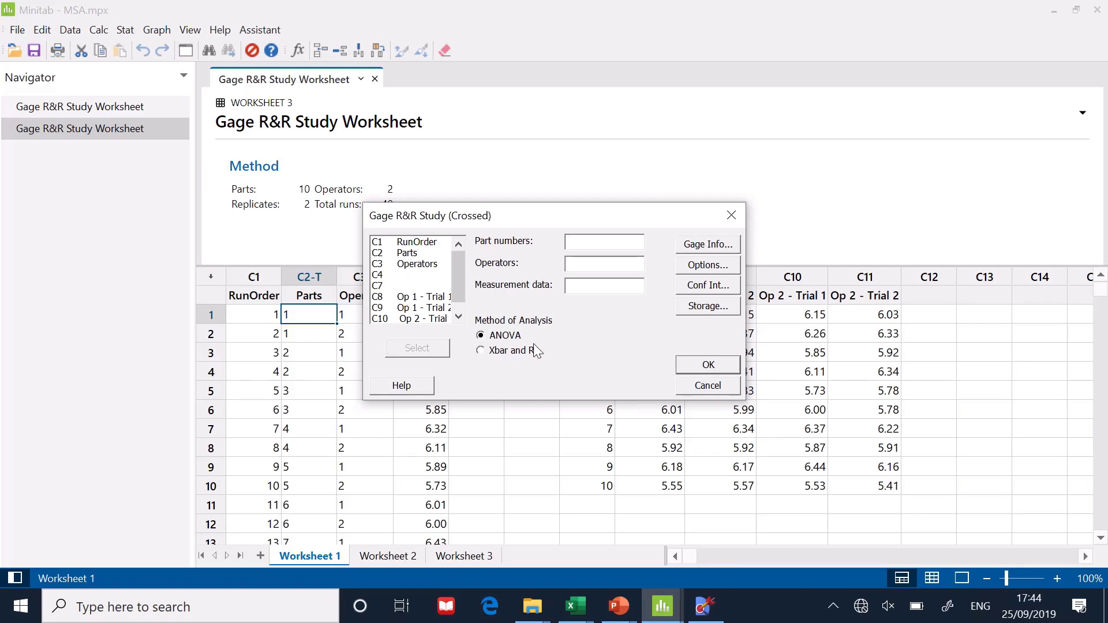
double_click(404, 254)
double_click(411, 264)
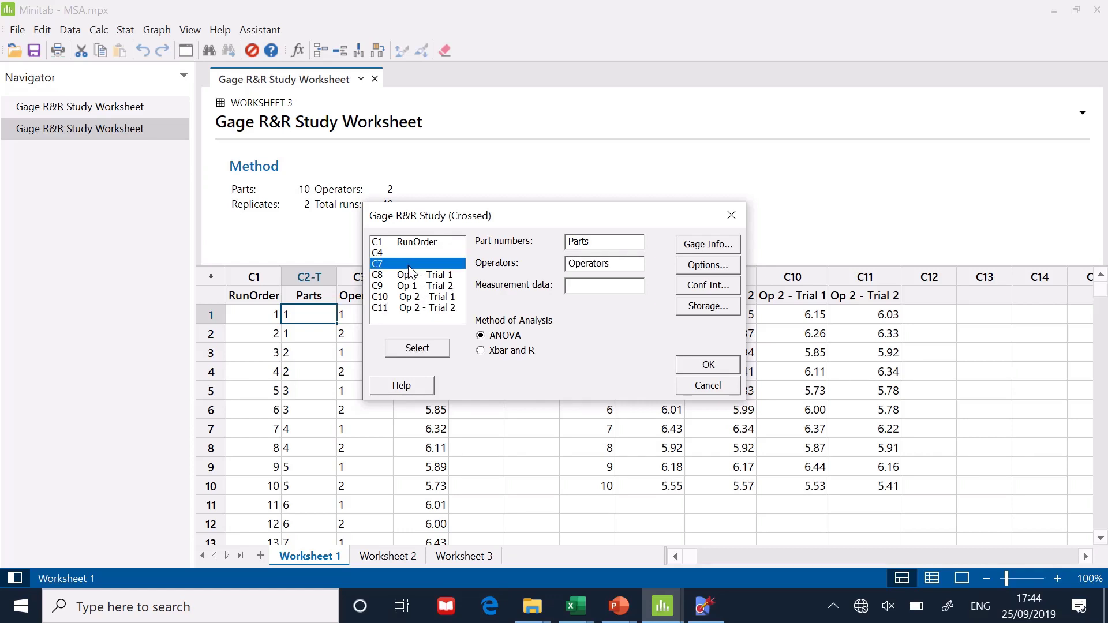
drag(517, 219, 642, 215)
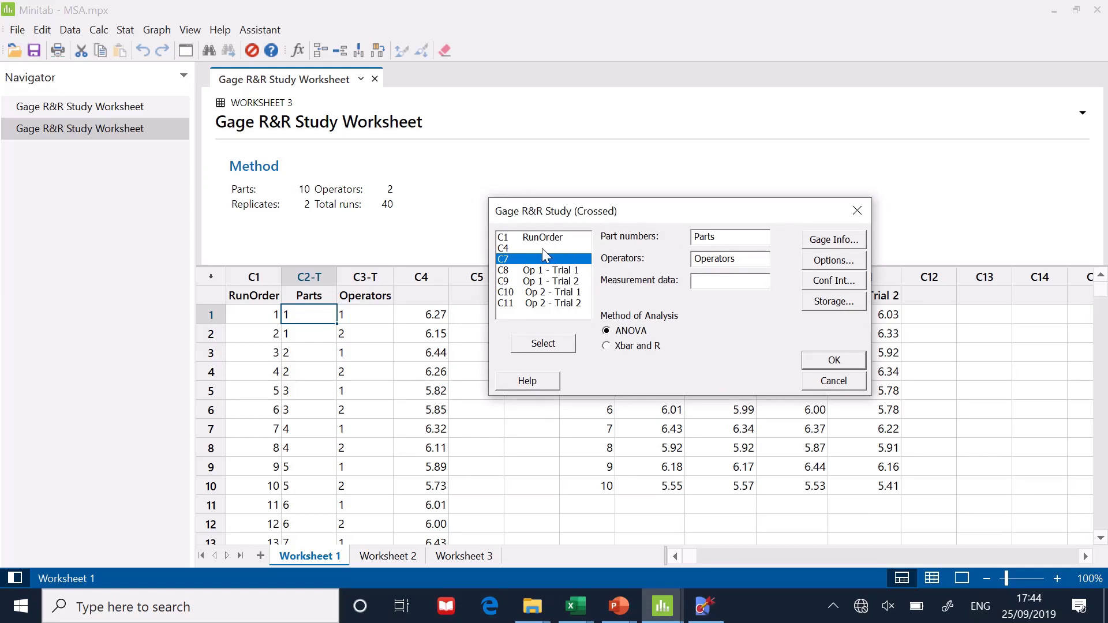
double_click(507, 248)
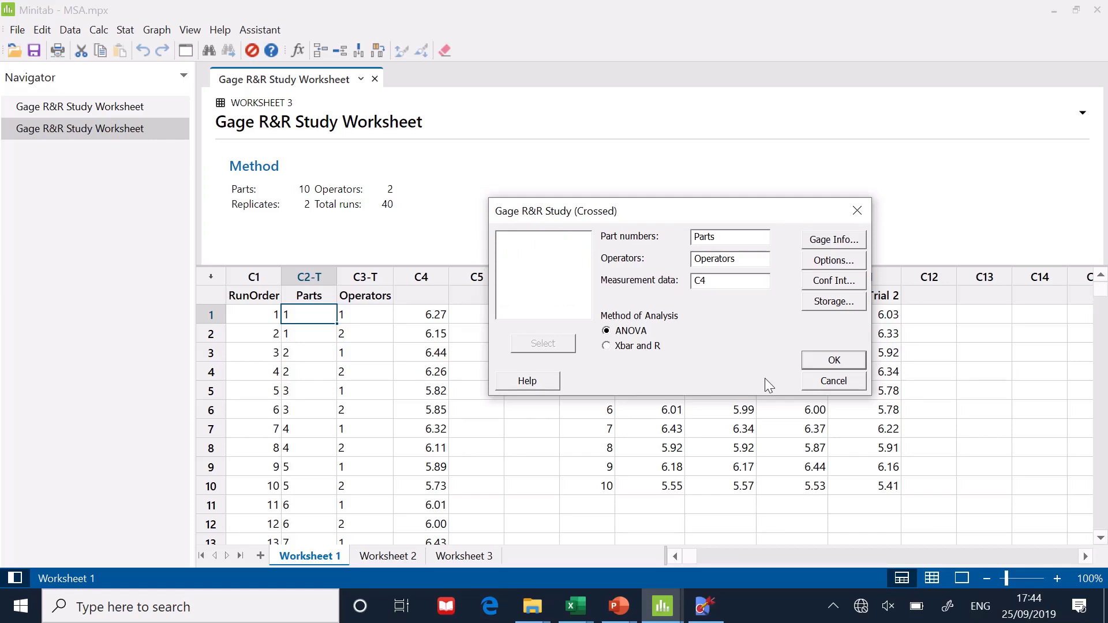
Step: Keep ANOVA rather than Xbar and R as the method of analysis and run the crossed Gage R&R study
click(606, 346)
click(607, 332)
click(607, 346)
click(607, 332)
click(606, 346)
click(606, 331)
click(814, 364)
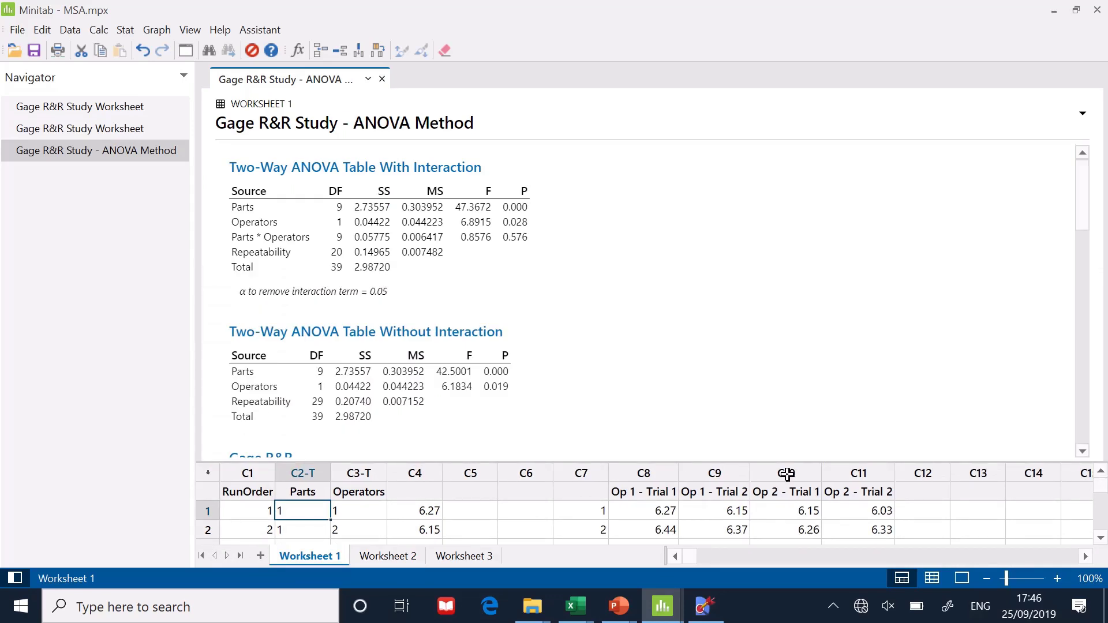
Step: Switch to the blank PowerPoint slide and handwrite a circled 1 with "Is my measurement system any good?" in red
mouse_move(622, 610)
click(623, 537)
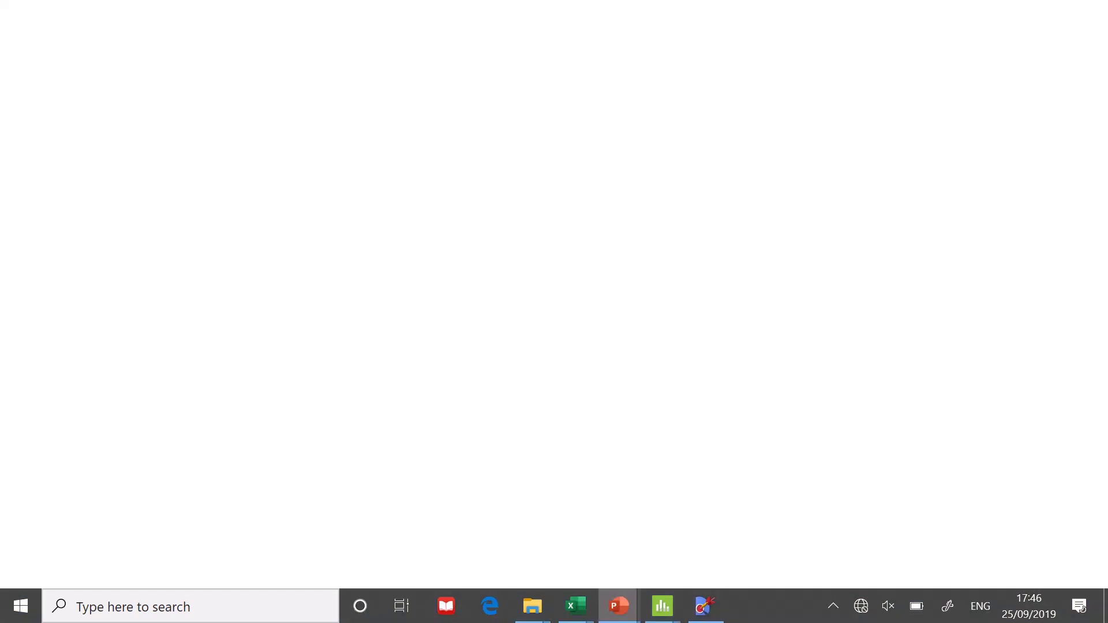
drag(153, 84, 150, 105)
mouse_move(143, 65)
mouse_down()
mouse_move(195, 99)
mouse_move(146, 64)
mouse_up()
mouse_move(244, 74)
mouse_down()
mouse_move(241, 105)
mouse_move(263, 102)
mouse_move(266, 62)
mouse_up()
mouse_move(283, 88)
mouse_down()
mouse_move(267, 107)
mouse_move(374, 87)
mouse_move(383, 71)
mouse_up()
mouse_move(372, 86)
mouse_down()
mouse_move(369, 105)
mouse_move(445, 84)
mouse_move(610, 103)
mouse_move(760, 72)
mouse_move(827, 78)
mouse_move(848, 97)
mouse_move(843, 72)
mouse_move(932, 85)
mouse_move(975, 69)
mouse_move(974, 91)
mouse_up()
mouse_move(1025, 62)
mouse_down()
mouse_move(1027, 79)
mouse_move(1085, 75)
mouse_up()
click(1087, 90)
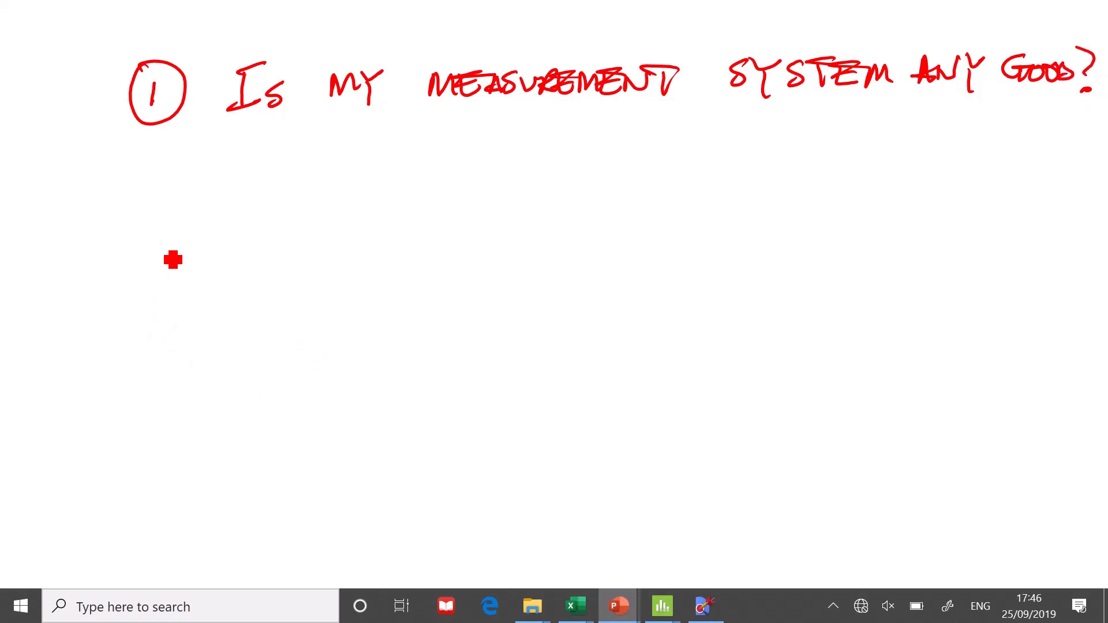
Step: Handwrite a circled 2 with "Where is my problem" beneath the first question
drag(152, 227, 171, 252)
mouse_move(165, 206)
mouse_down()
mouse_move(184, 230)
mouse_move(250, 257)
mouse_move(277, 222)
mouse_move(347, 250)
mouse_move(395, 229)
mouse_move(431, 263)
mouse_up()
mouse_move(496, 226)
mouse_down()
mouse_move(496, 264)
mouse_move(530, 248)
mouse_move(559, 259)
mouse_up()
mouse_move(600, 212)
mouse_down()
mouse_move(618, 243)
mouse_move(648, 245)
mouse_move(656, 234)
mouse_move(732, 238)
mouse_move(746, 256)
mouse_move(750, 247)
mouse_up()
Step: Handwrite a circled 3 with "What am I going to do?" beneath the second question
mouse_move(149, 341)
mouse_down()
mouse_move(151, 367)
mouse_move(195, 320)
mouse_move(170, 395)
mouse_up()
drag(270, 337, 408, 371)
drag(358, 333, 398, 366)
mouse_move(485, 337)
mouse_down()
mouse_move(469, 363)
mouse_move(542, 369)
mouse_up()
mouse_move(595, 339)
mouse_down()
mouse_move(613, 366)
mouse_move(615, 329)
mouse_move(698, 354)
mouse_move(868, 347)
mouse_move(913, 354)
mouse_move(921, 368)
mouse_move(967, 348)
mouse_up()
drag(958, 308, 975, 349)
click(973, 364)
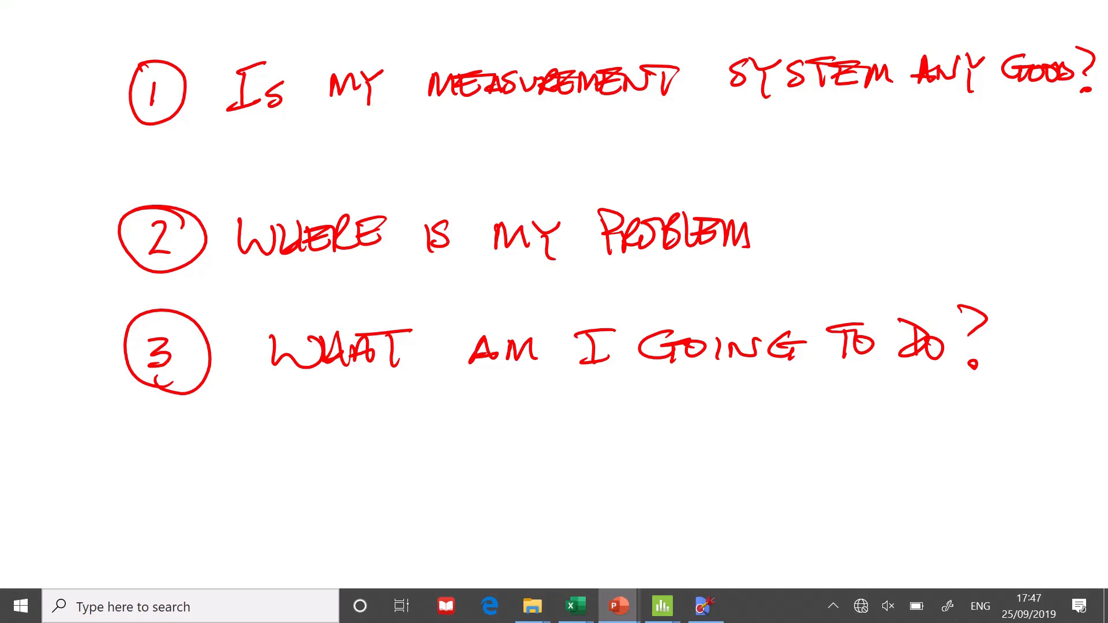
Step: Switch back to Minitab and examine the variance components and Gage Evaluation tables in the ANOVA method output
click(662, 606)
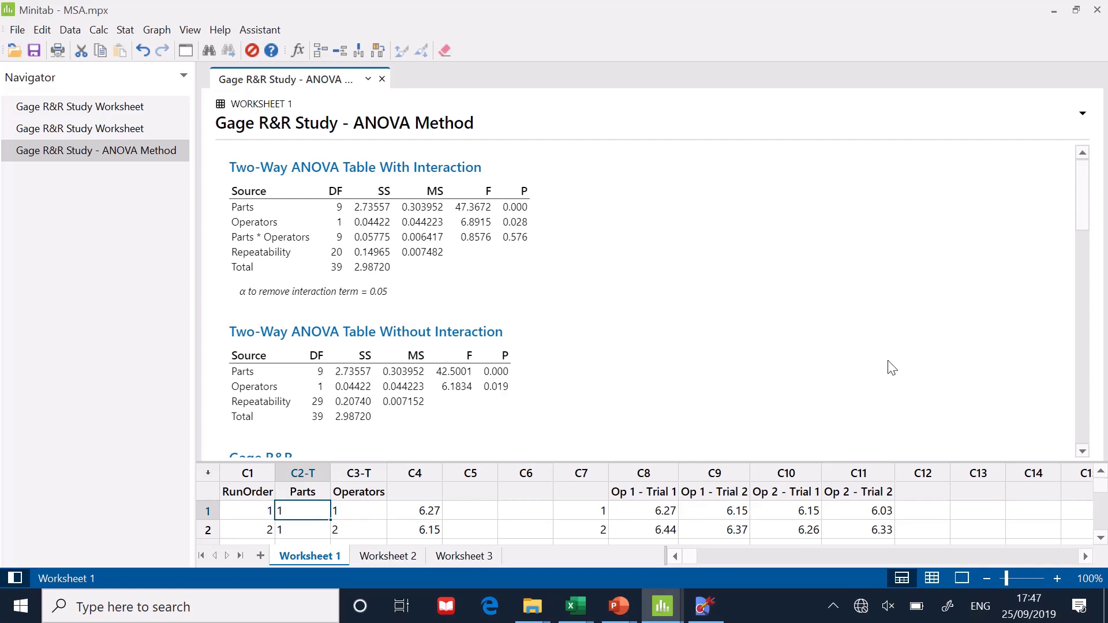
click(1083, 452)
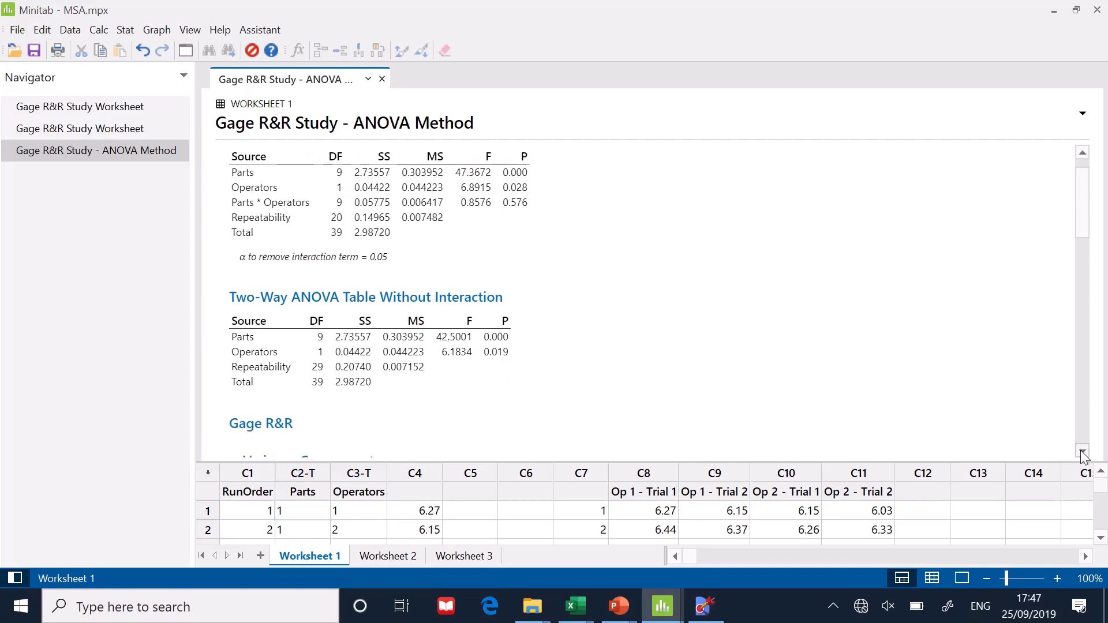
click(1082, 453)
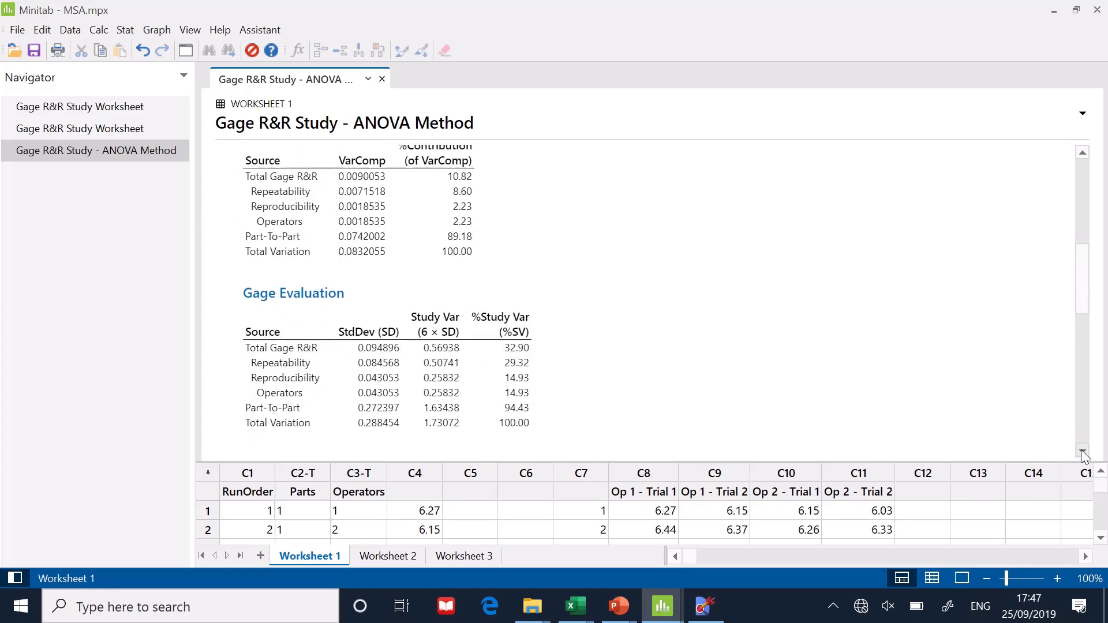
Step: Enlarge the Gage R&R (ANOVA) Report for C4 to view its charts, close it, and return to the Gage Evaluation table
click(1083, 454)
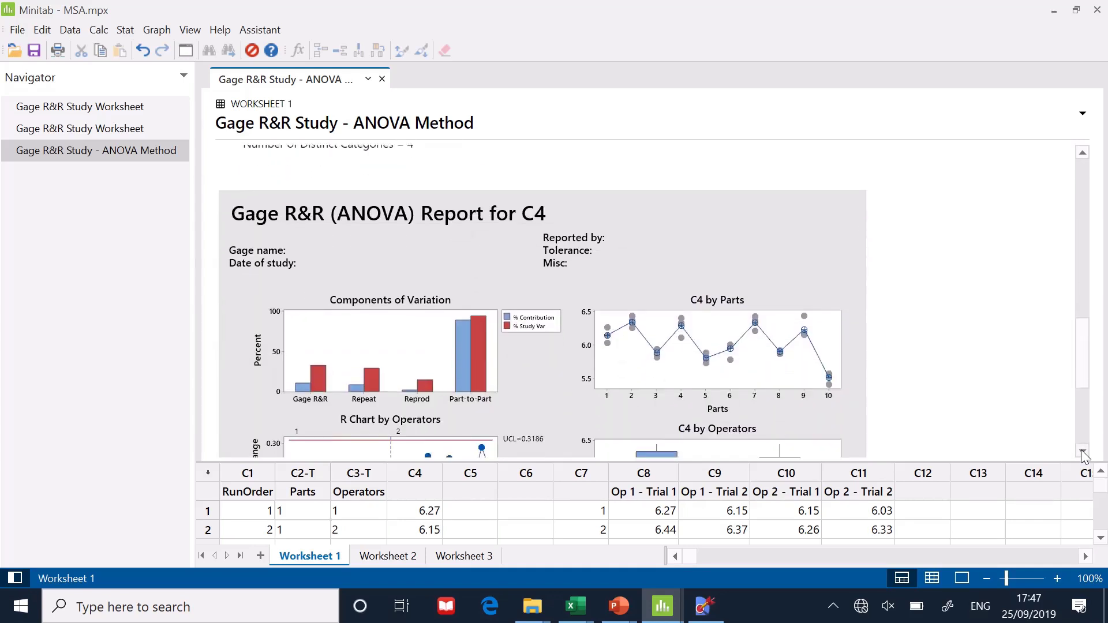
click(851, 331)
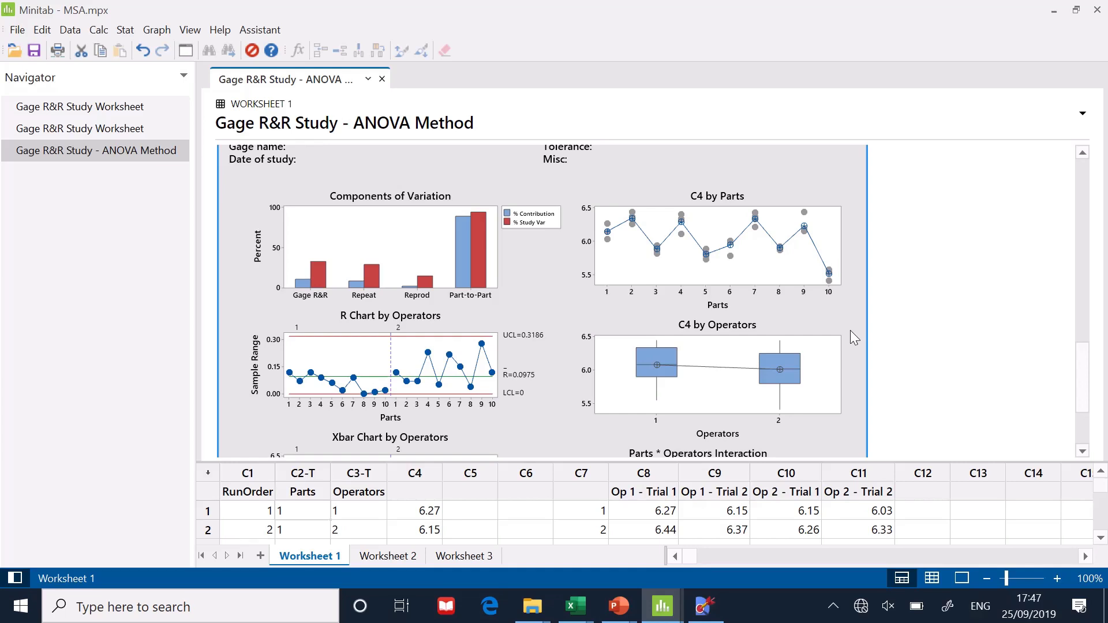
double_click(850, 330)
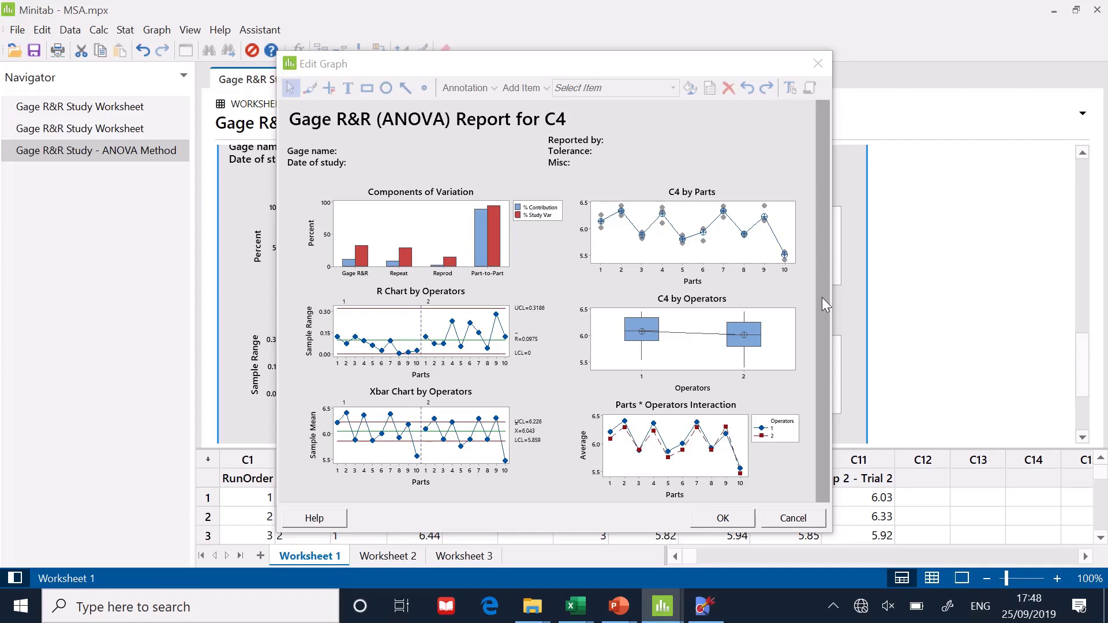
click(819, 65)
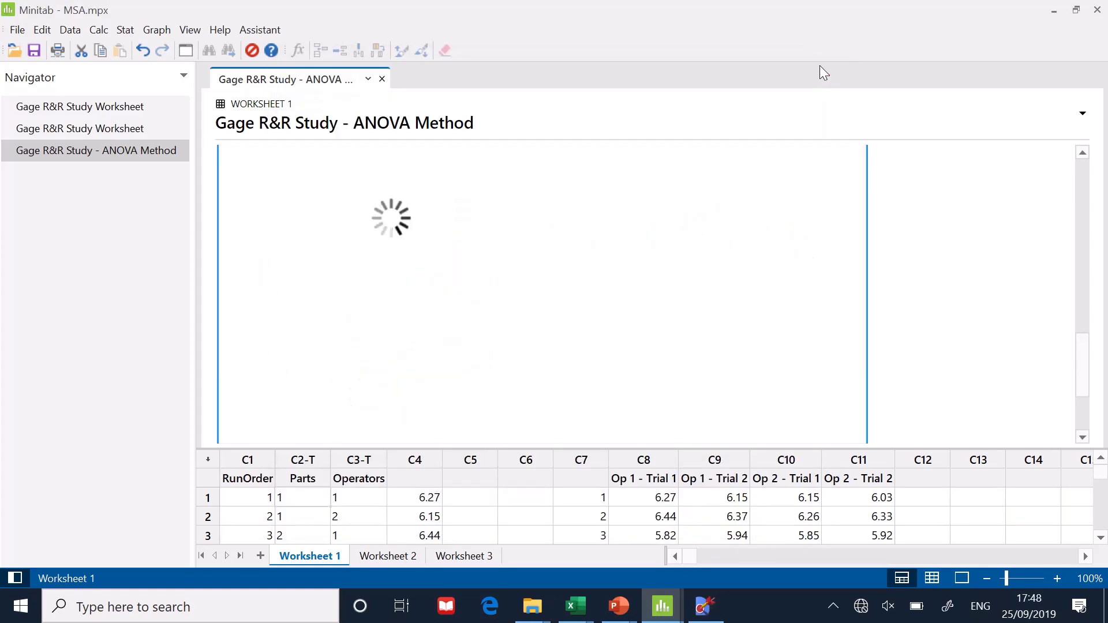
drag(1084, 384, 1097, 299)
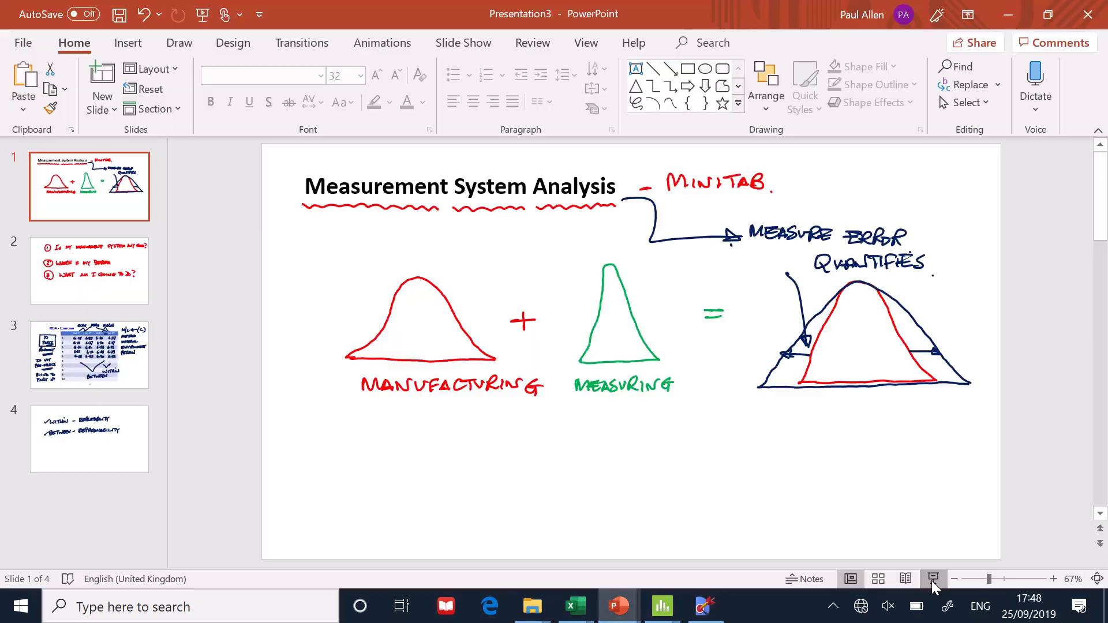
Step: Start the PowerPoint slide show on the Measurement System Analysis slide and handwrite a circled 32% beneath the combined curve, with a red cross beside it
click(931, 580)
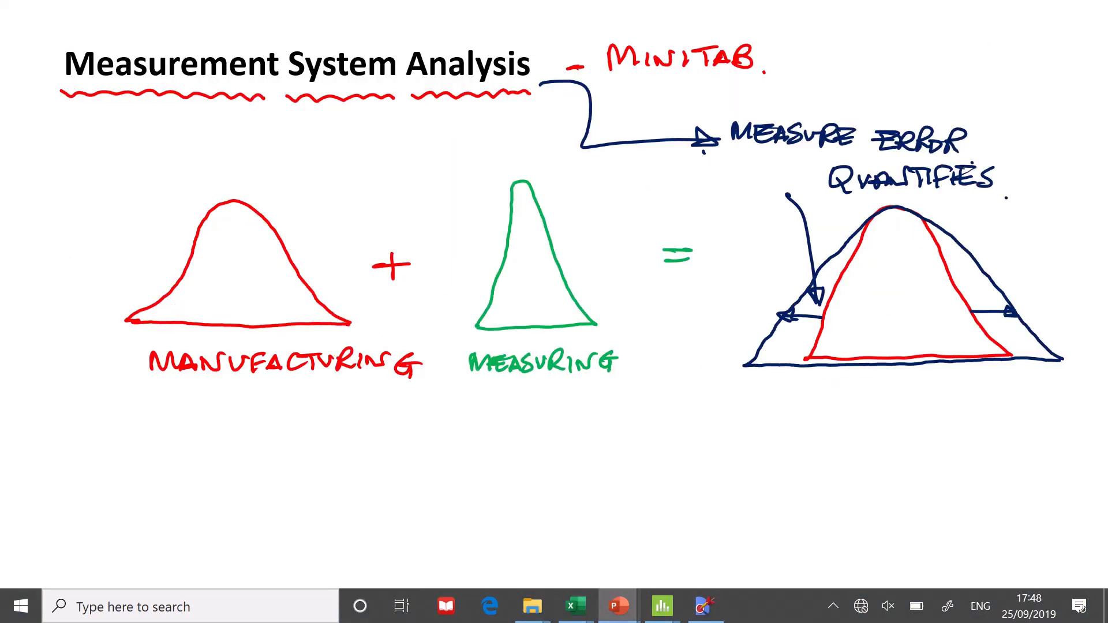
mouse_move(800, 320)
mouse_down()
mouse_move(763, 412)
mouse_move(731, 457)
mouse_move(775, 459)
mouse_up()
mouse_move(816, 420)
mouse_down()
mouse_move(784, 477)
mouse_move(801, 475)
mouse_move(708, 414)
mouse_move(773, 508)
mouse_up()
click(798, 412)
drag(853, 494, 897, 483)
drag(864, 468, 884, 510)
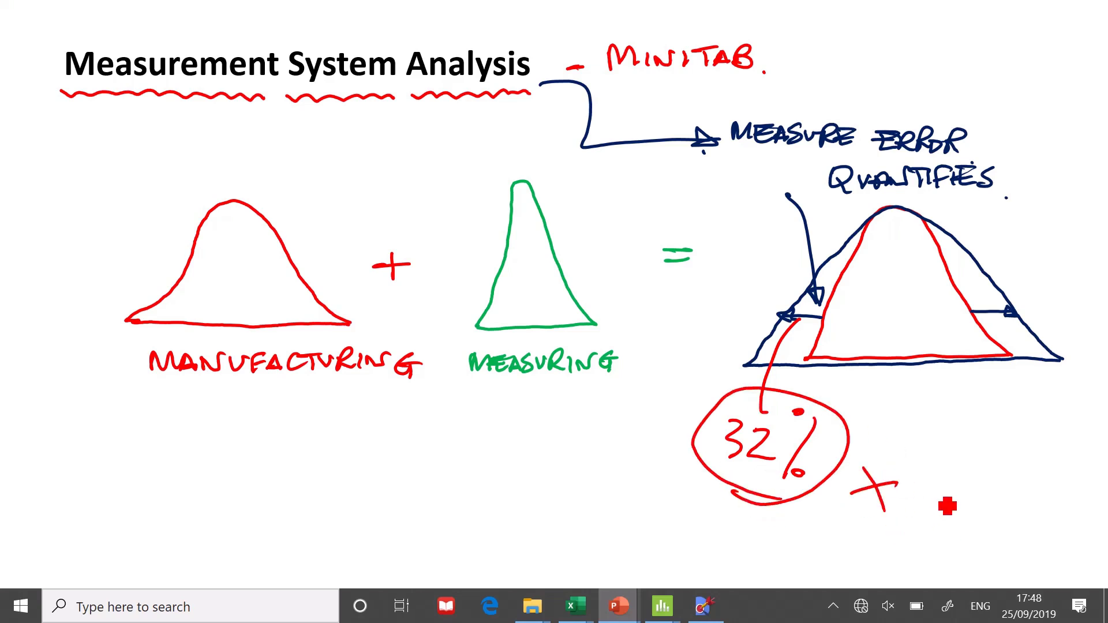
drag(929, 485, 923, 512)
drag(938, 491, 944, 536)
drag(967, 478, 971, 481)
drag(965, 537, 886, 544)
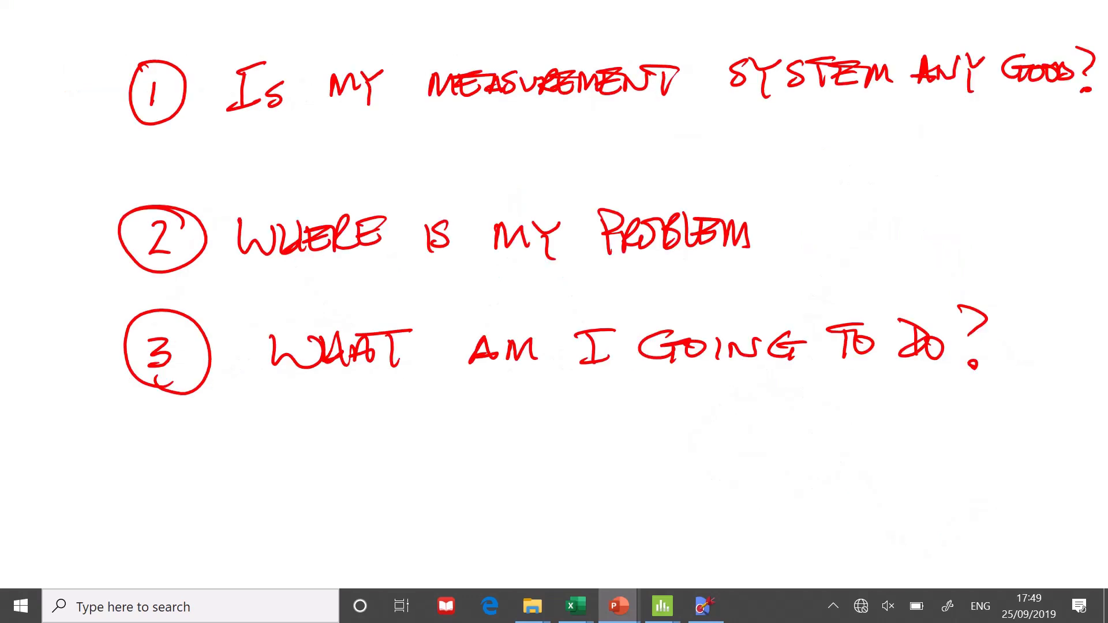
Step: On the slide with the three questions, handwrite "NO 32%!!" in red beneath the first question
mouse_move(405, 131)
mouse_down()
mouse_move(400, 153)
mouse_move(430, 129)
mouse_move(452, 144)
mouse_up()
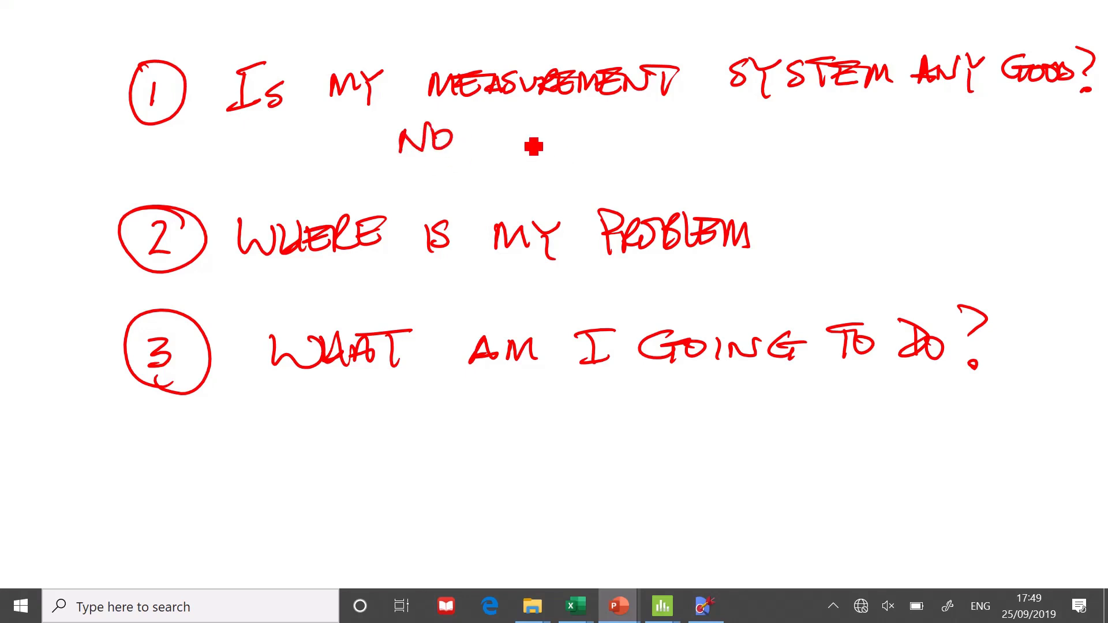
mouse_move(523, 126)
mouse_down()
mouse_move(549, 151)
mouse_move(524, 153)
mouse_up()
mouse_move(541, 131)
mouse_down()
mouse_move(564, 154)
mouse_move(587, 119)
mouse_up()
mouse_move(600, 115)
mouse_down()
mouse_move(580, 166)
mouse_move(600, 156)
mouse_up()
click(622, 164)
mouse_move(634, 108)
mouse_down()
mouse_move(629, 144)
mouse_move(655, 151)
mouse_up()
click(644, 167)
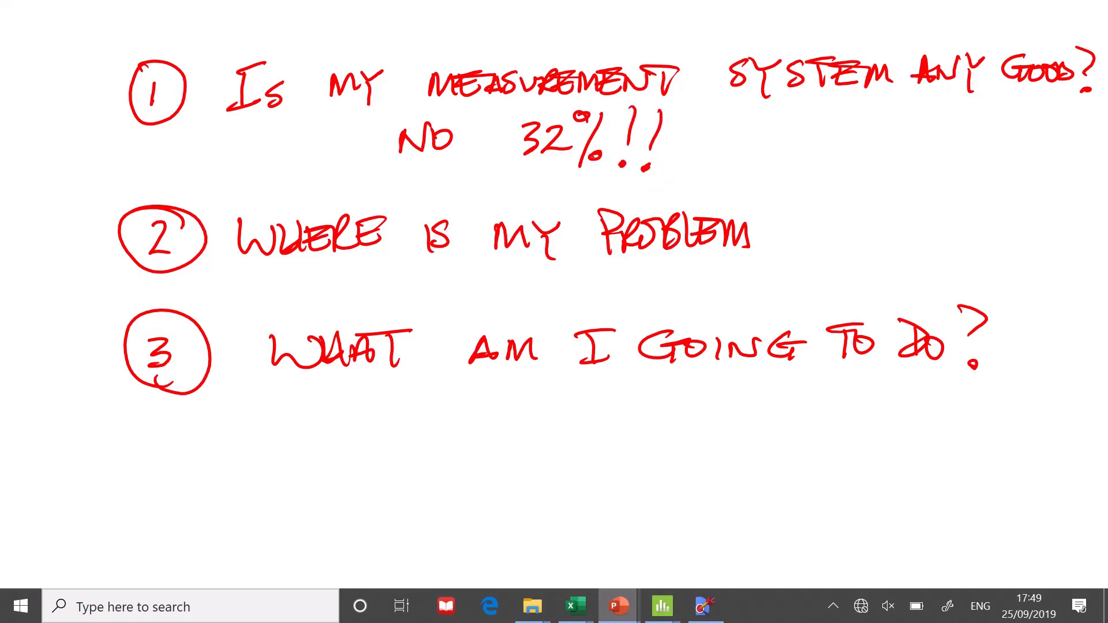
Step: Switch to Minitab and examine the Gage Evaluation table's repeatability and reproducibility rows
key(alt+Tab)
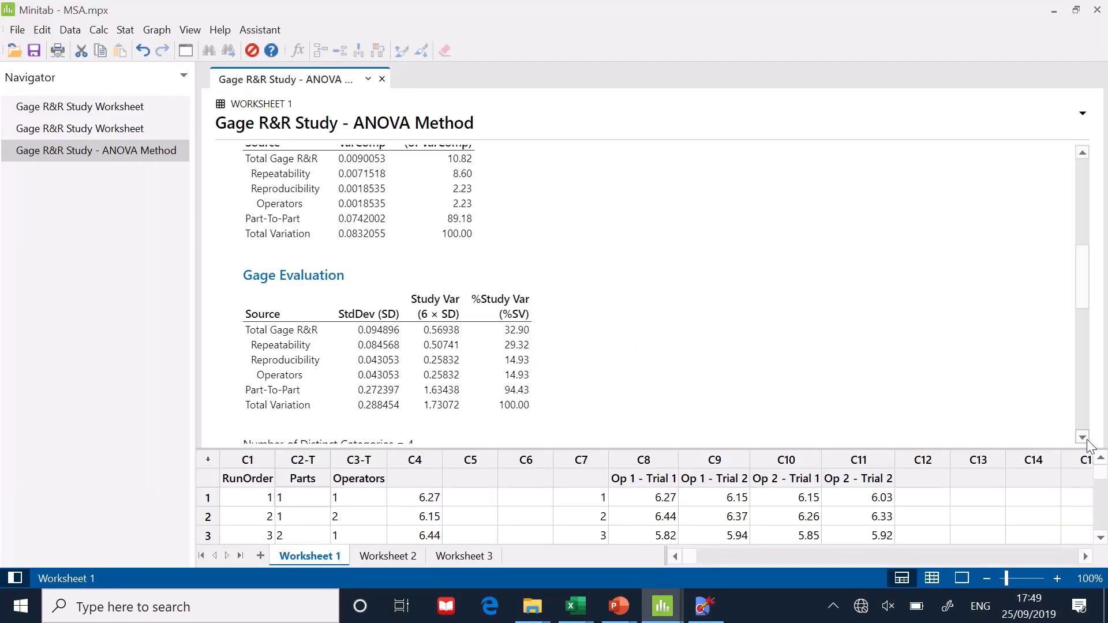
scroll(1088, 445, down, 6)
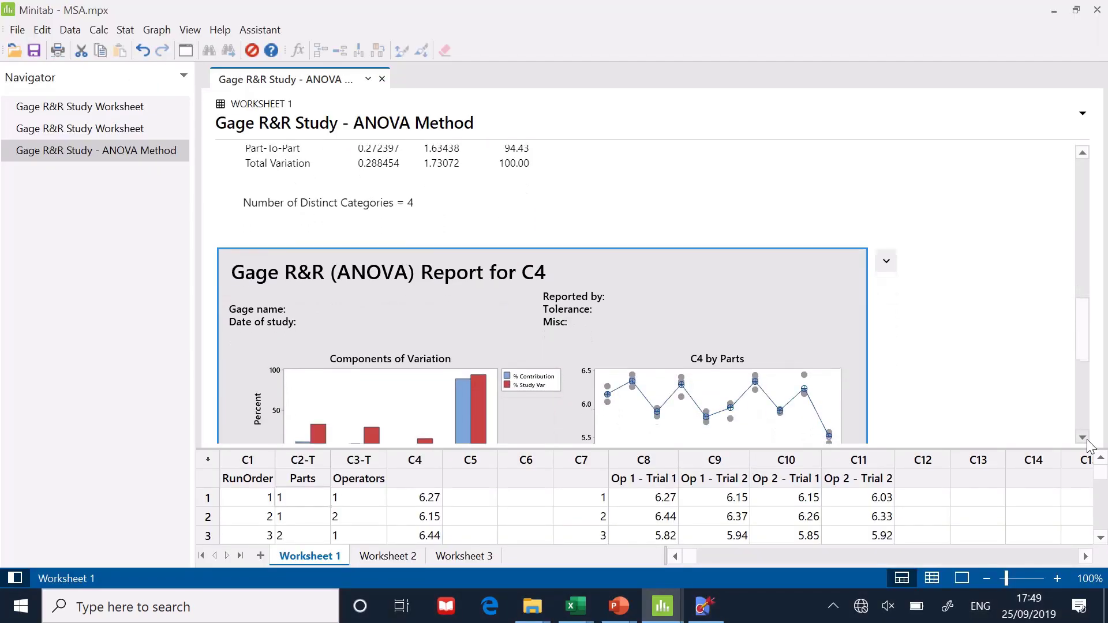
scroll(1087, 444, down, 1)
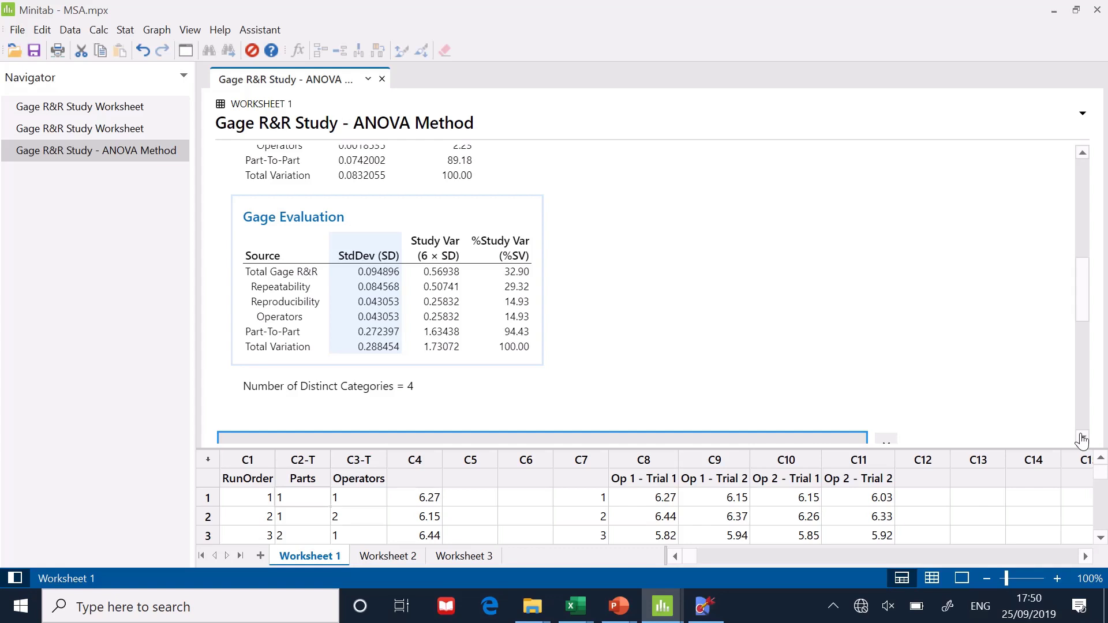
scroll(1082, 442, up, 1)
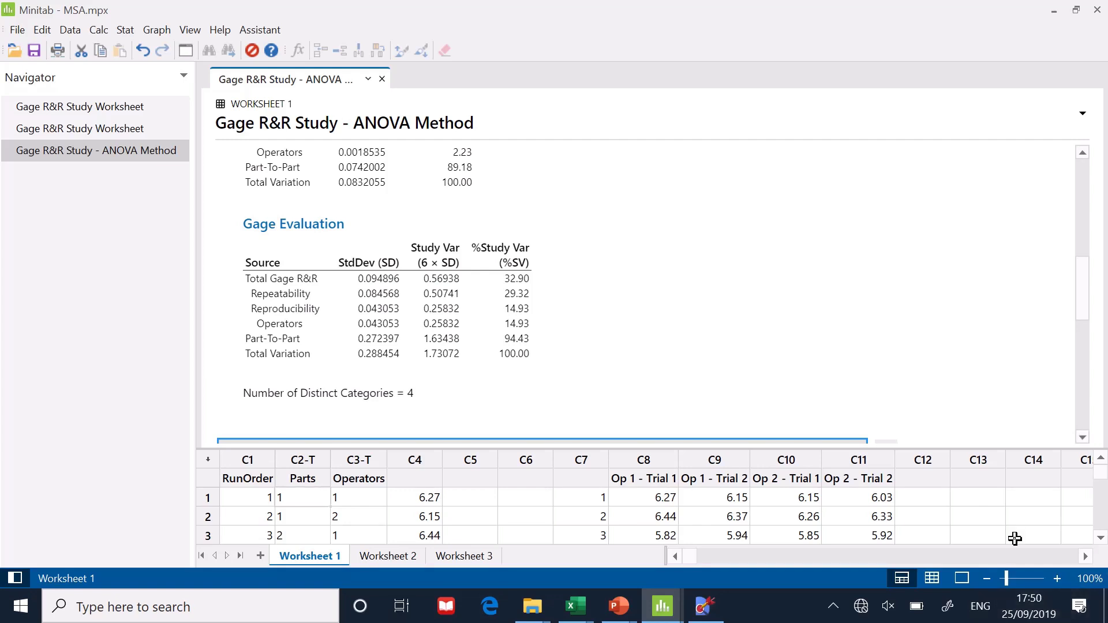
Step: Enlarge the worksheet area and compare the repeat trials of both operators for parts 1 and 2, and of operator 2 for part 6
click(958, 459)
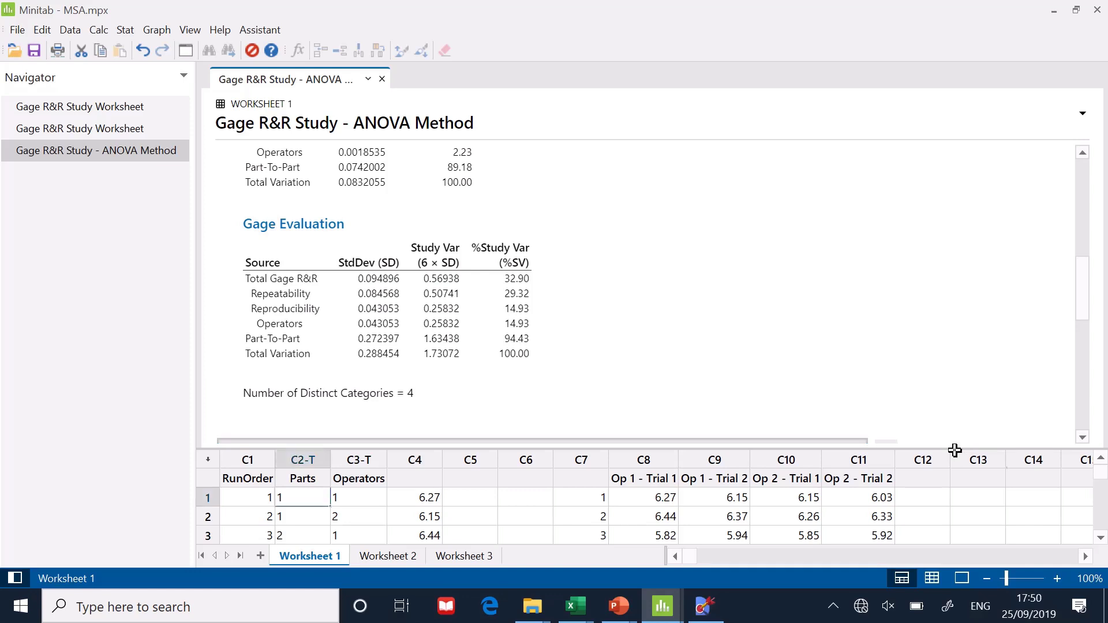
drag(947, 447, 908, 196)
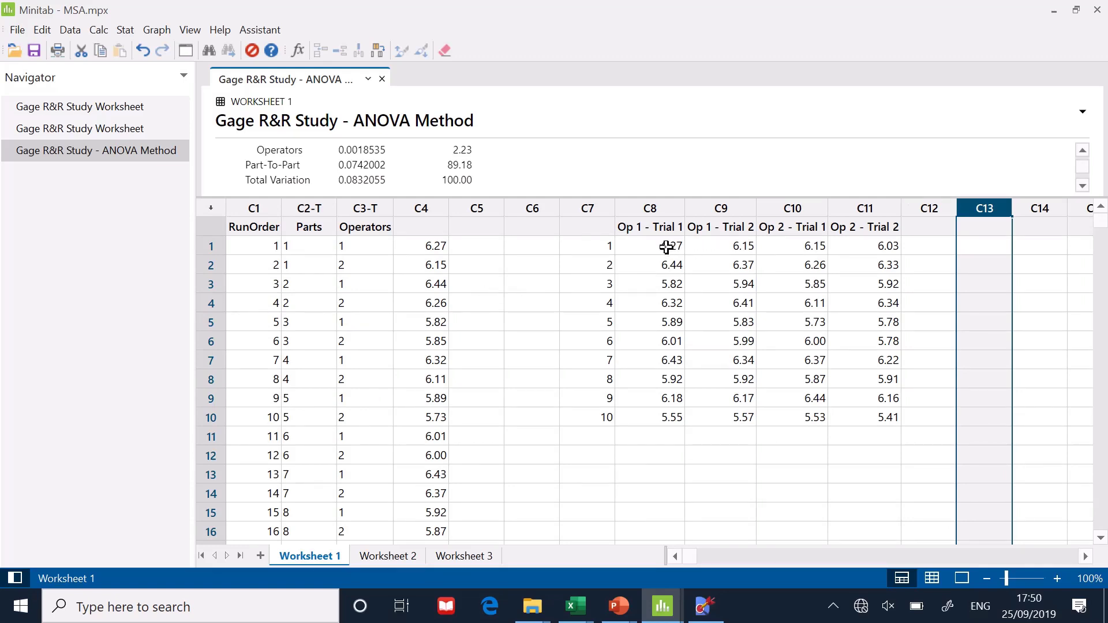
drag(669, 247, 722, 247)
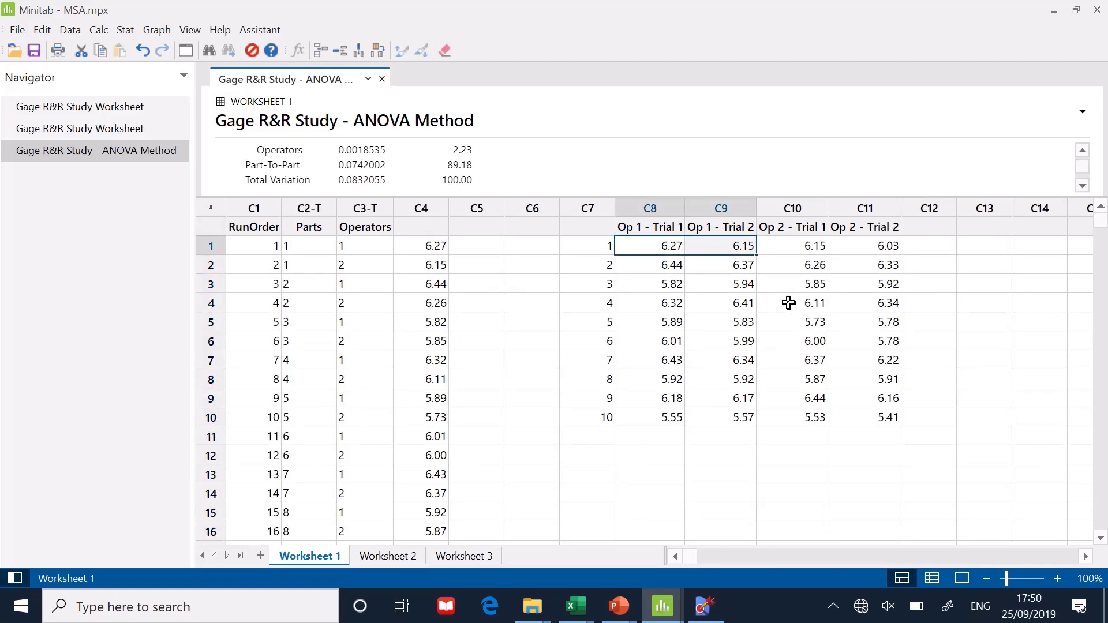
click(807, 246)
drag(807, 246, 863, 250)
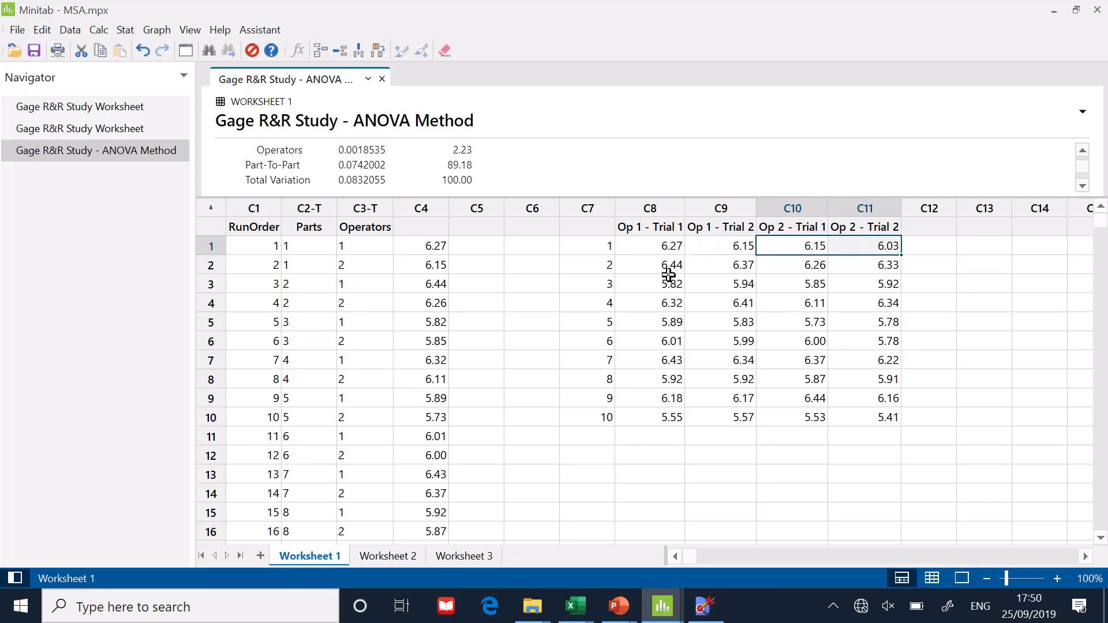
drag(668, 265, 704, 267)
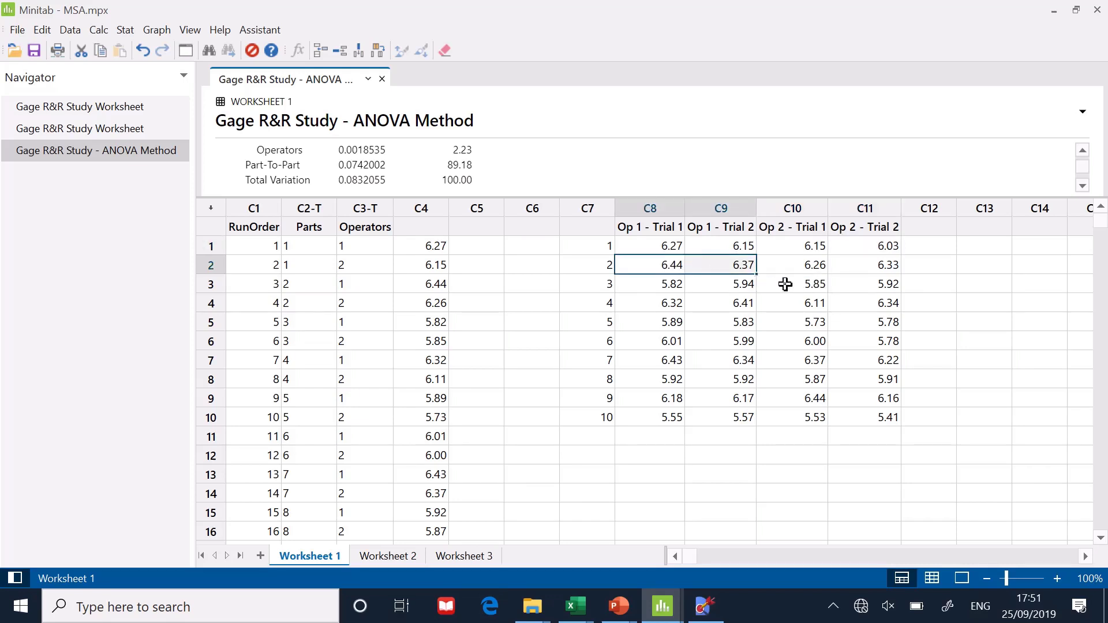
drag(808, 267, 858, 268)
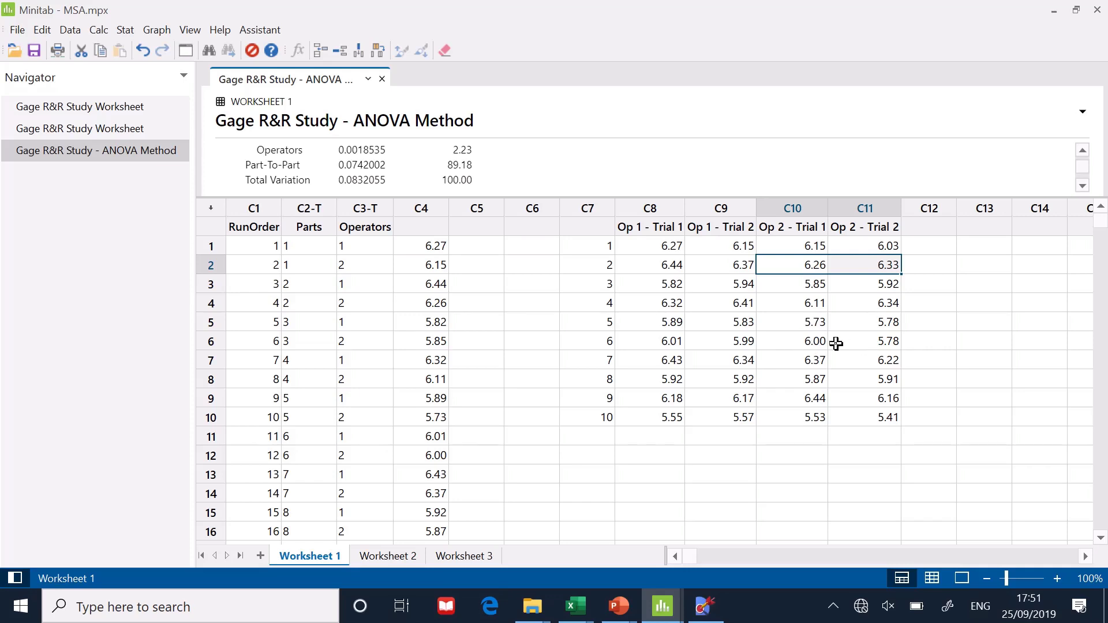
drag(813, 339, 863, 342)
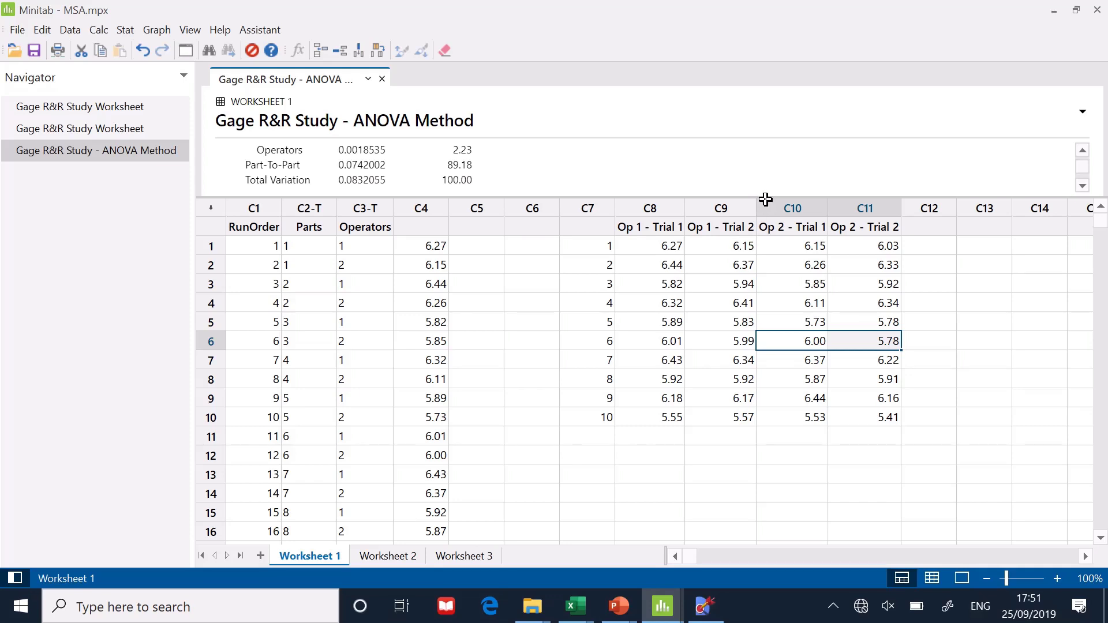
Step: Switch to the PowerPoint questions slide and handwrite "- WITHIN SYSTEM" after the second question, framed by red lines
key(alt+Tab)
mouse_move(780, 230)
mouse_down()
mouse_move(930, 220)
mouse_move(994, 242)
mouse_move(992, 211)
mouse_up()
mouse_move(906, 250)
mouse_down()
mouse_move(903, 265)
mouse_move(977, 270)
mouse_move(981, 261)
mouse_move(1037, 280)
mouse_move(934, 294)
mouse_move(914, 283)
mouse_up()
drag(882, 187, 973, 185)
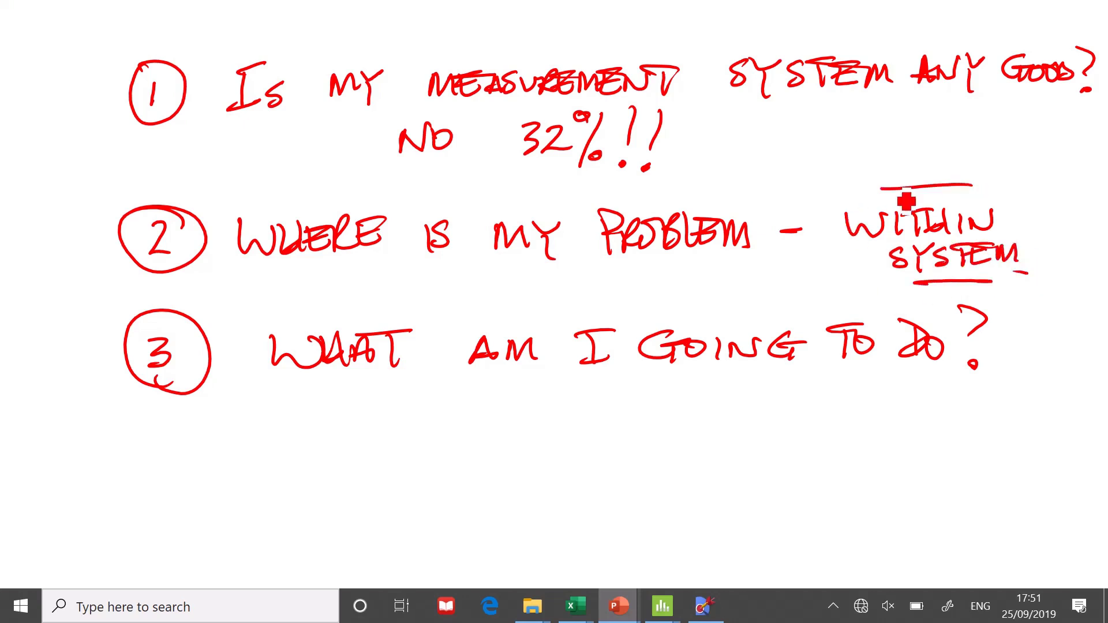
drag(834, 200, 833, 268)
drag(1032, 196, 1030, 276)
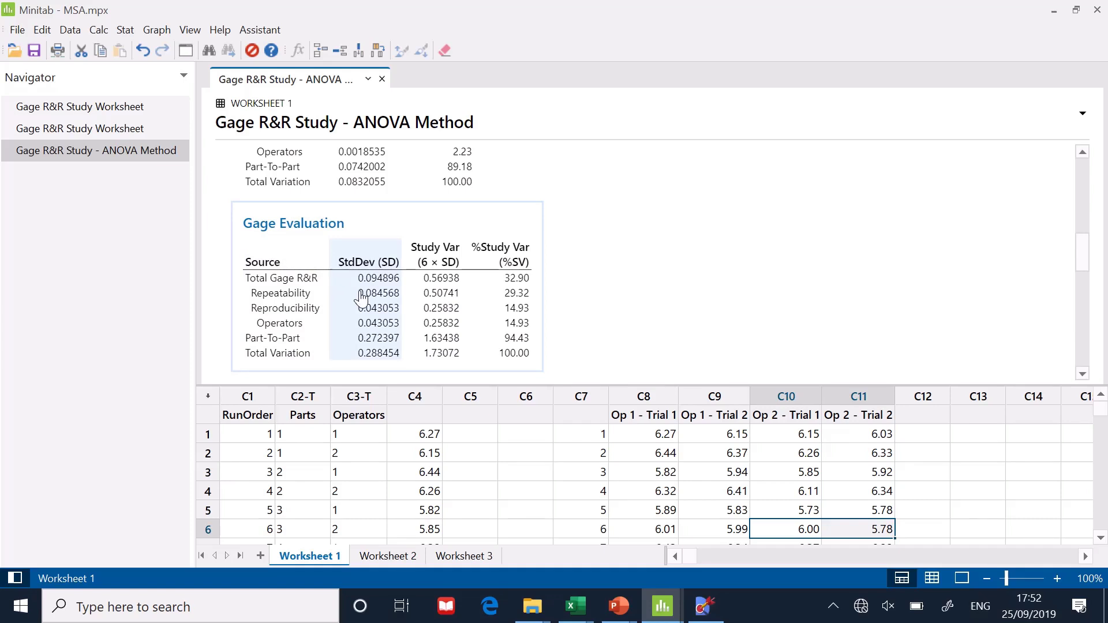
Step: Return to Minitab and enlarge the Gage R&R report graph to examine the Components of Variation and R Chart by Operators
click(1083, 376)
click(1083, 375)
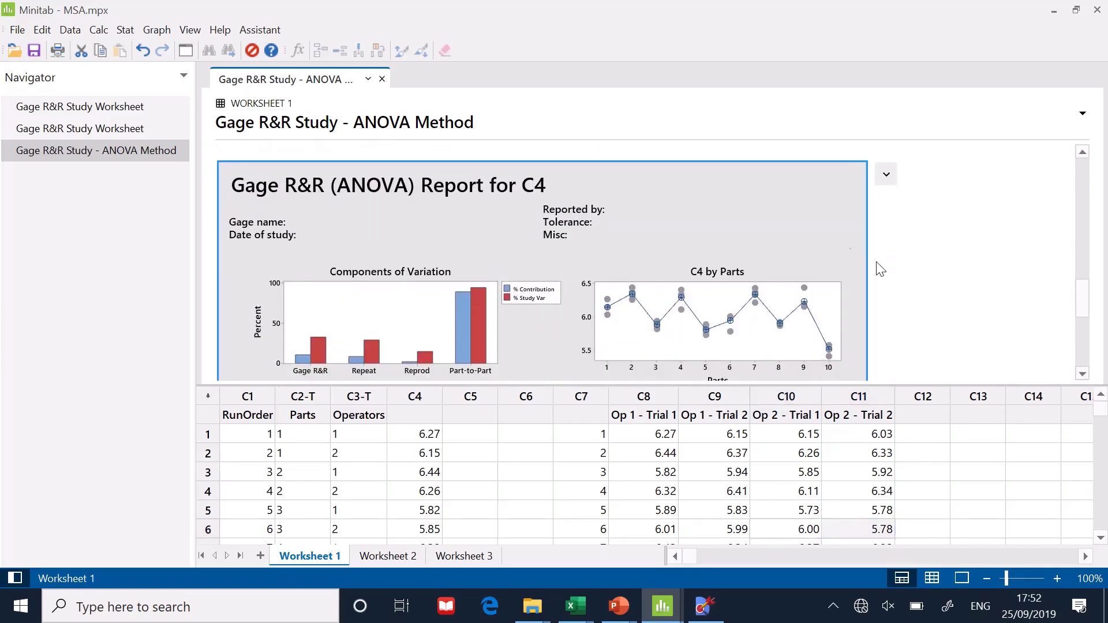
double_click(826, 230)
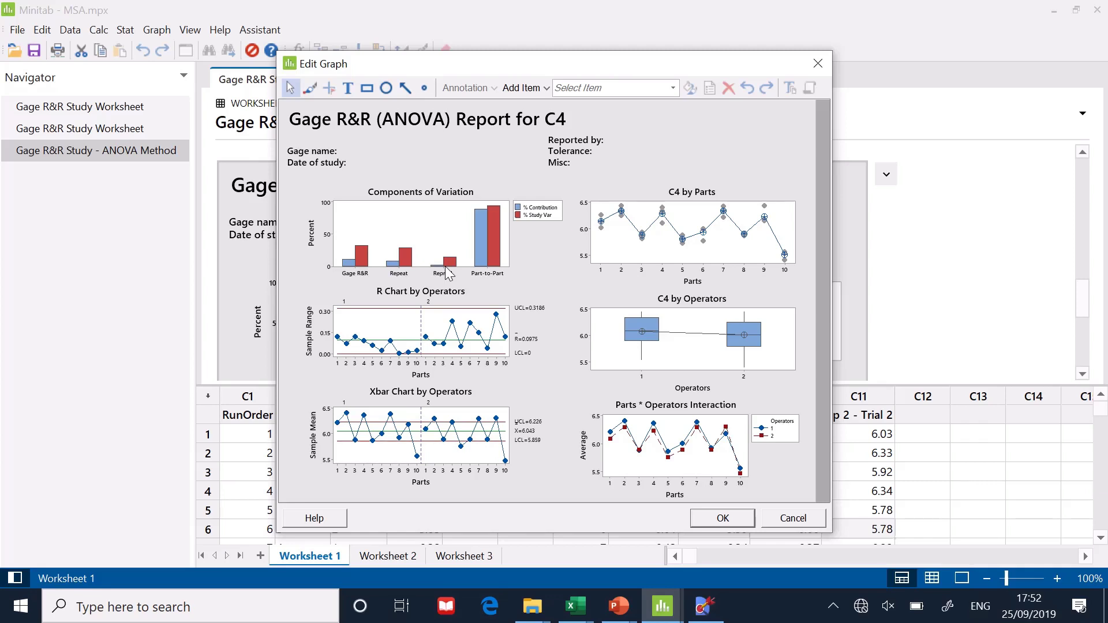
mouse_move(402, 267)
mouse_move(371, 342)
Step: Switch to the PowerPoint questions slide and handwrite "BETTER S.O.P" and "TRAINED TO OP 2. (HELP OP 1)" beneath the third question
click(616, 606)
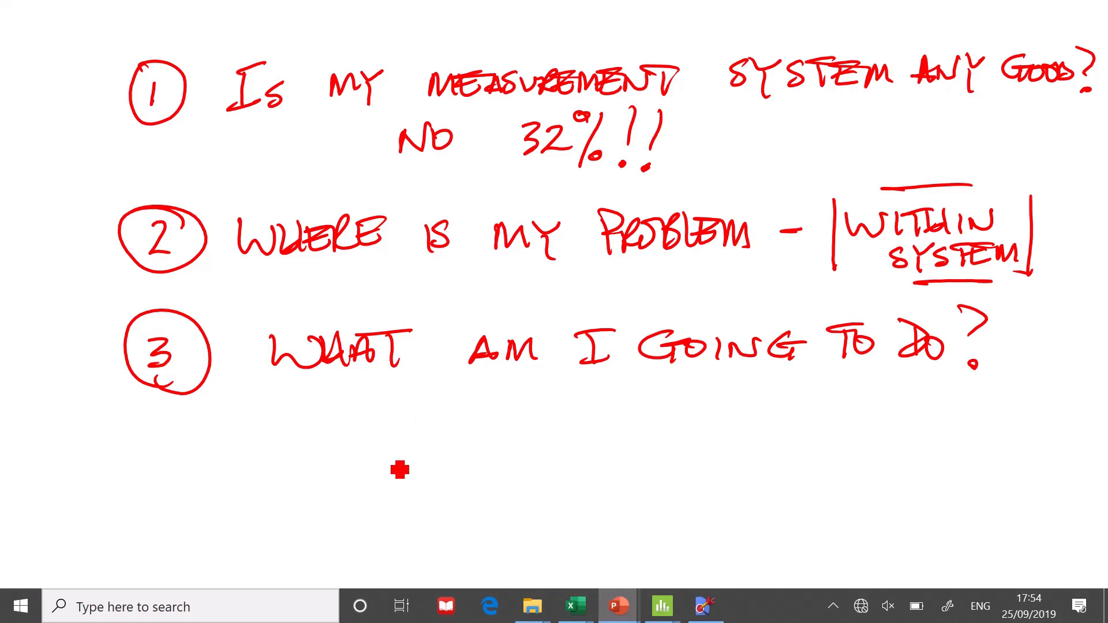
mouse_move(333, 413)
mouse_down()
mouse_move(347, 445)
mouse_move(389, 421)
mouse_move(441, 425)
mouse_move(507, 397)
mouse_move(572, 438)
mouse_move(593, 421)
mouse_up()
mouse_move(339, 467)
mouse_down()
mouse_move(359, 496)
mouse_move(469, 477)
mouse_move(546, 484)
mouse_move(539, 475)
mouse_up()
mouse_move(623, 462)
mouse_down()
mouse_move(823, 487)
mouse_move(903, 484)
mouse_move(944, 455)
mouse_move(996, 509)
mouse_up()
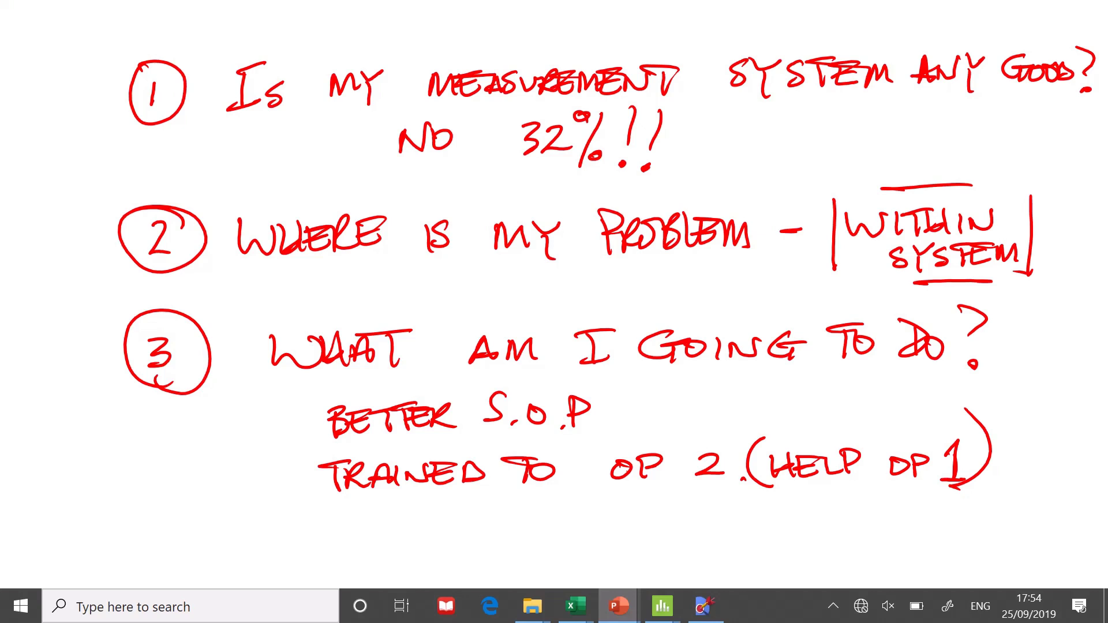
Step: On the MSA - Exercise slide, circle part 1's readings, link each operator's part 2 repeats, draw a two-headed arrow beneath row 5, and return to the questions slide
key(Left)
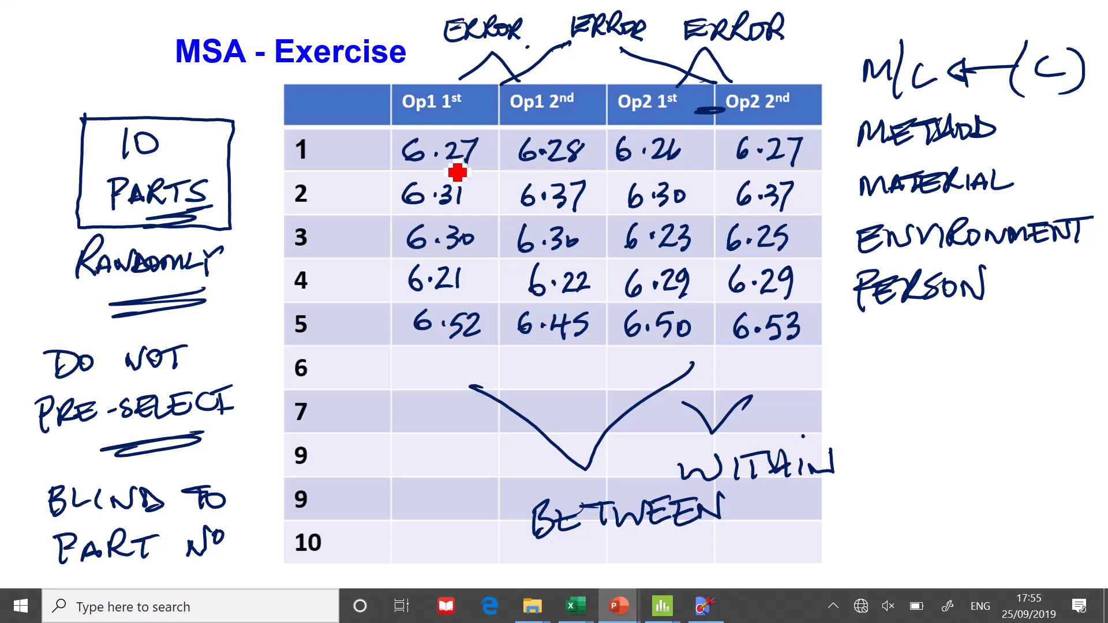
mouse_move(512, 179)
mouse_down()
mouse_move(460, 180)
mouse_move(388, 136)
mouse_move(735, 144)
mouse_move(822, 165)
mouse_move(706, 182)
mouse_move(488, 176)
mouse_up()
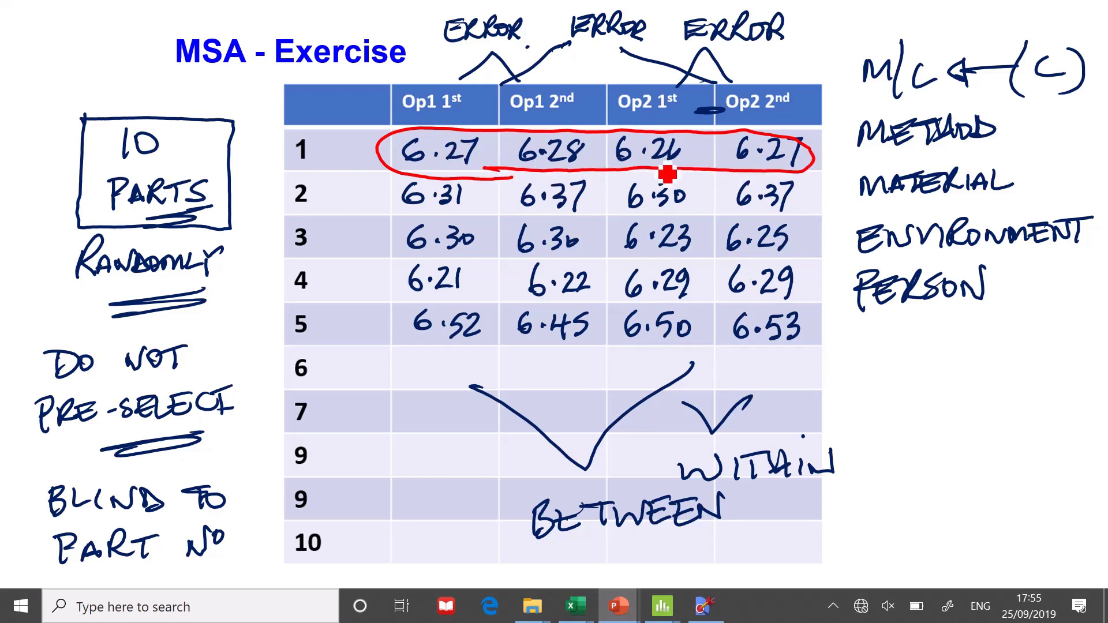
mouse_move(477, 202)
mouse_down()
mouse_move(498, 225)
mouse_move(524, 204)
mouse_up()
drag(688, 211, 733, 208)
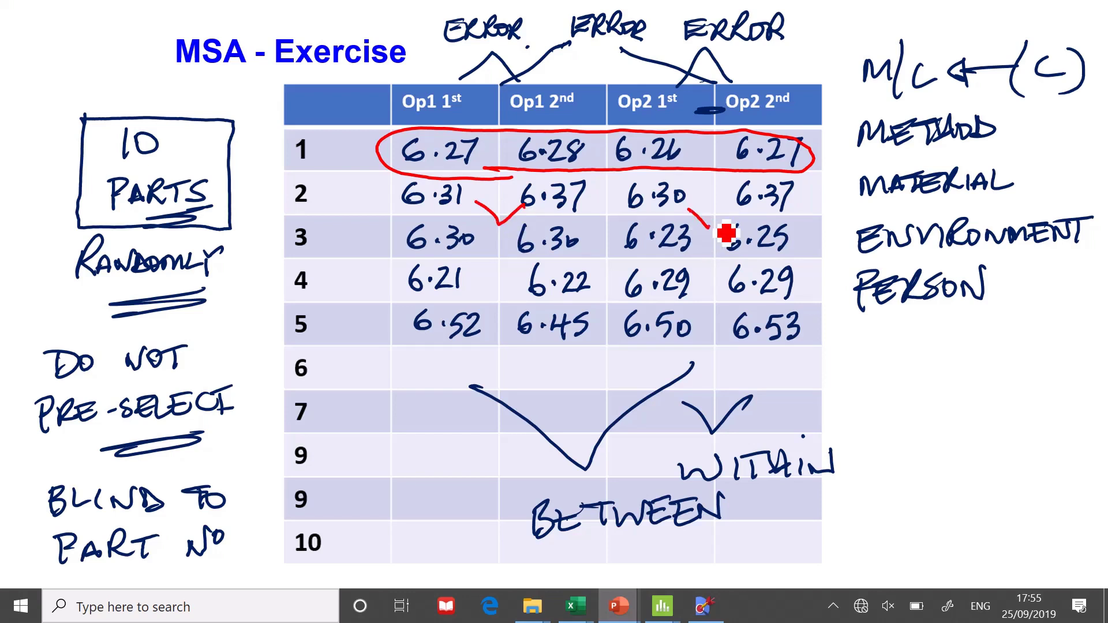
mouse_move(498, 343)
mouse_down()
mouse_move(594, 388)
mouse_move(690, 347)
mouse_move(661, 353)
mouse_up()
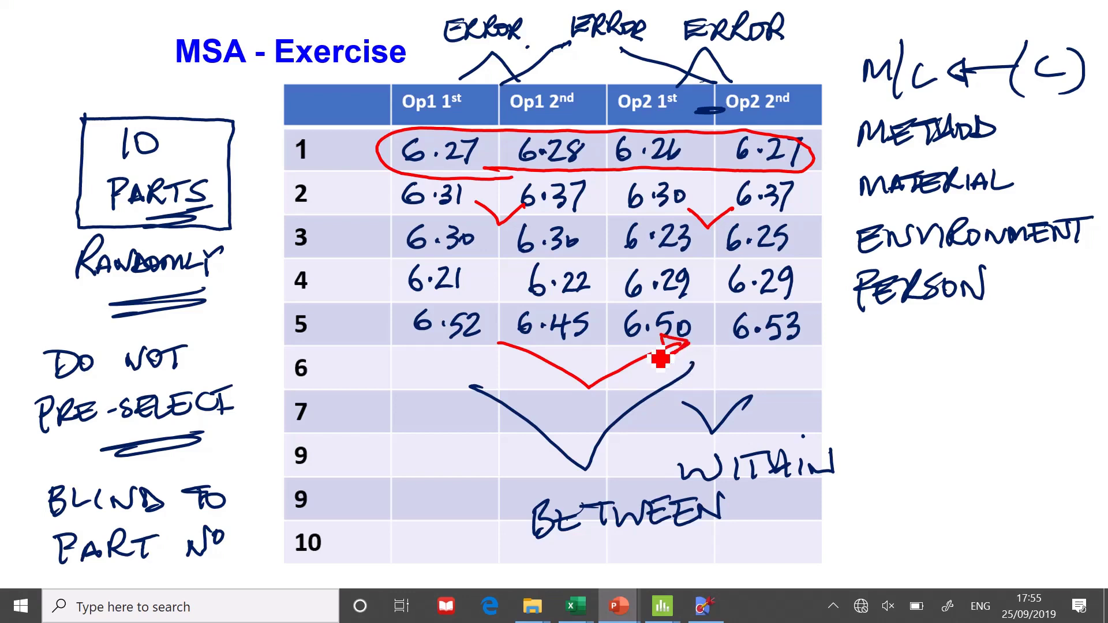
mouse_move(493, 339)
mouse_down()
mouse_move(520, 354)
mouse_move(507, 361)
mouse_up()
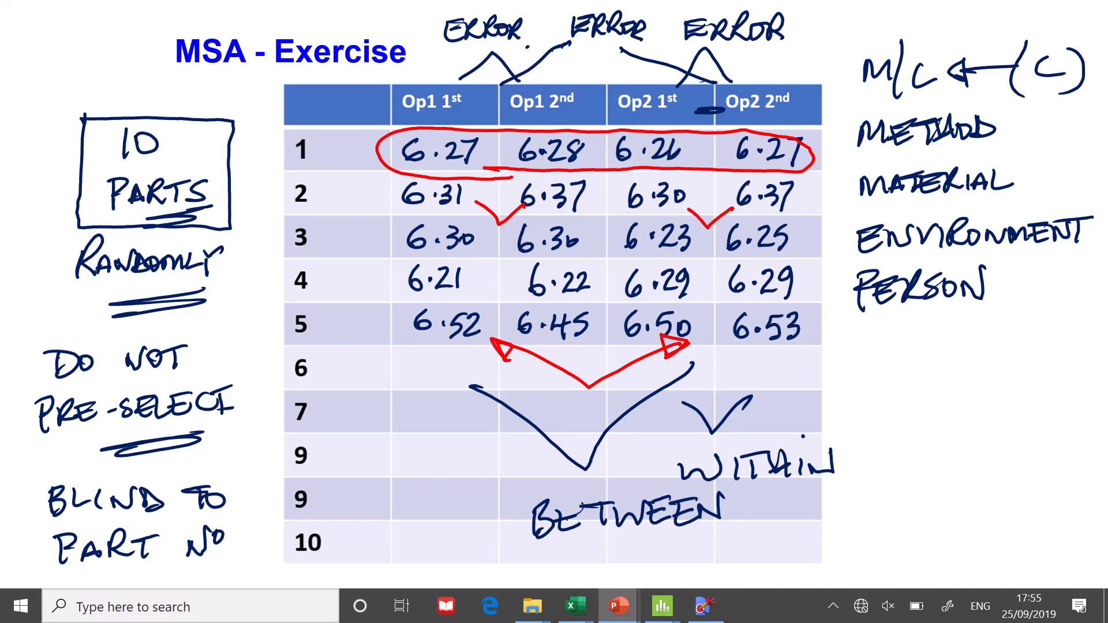
key(Right)
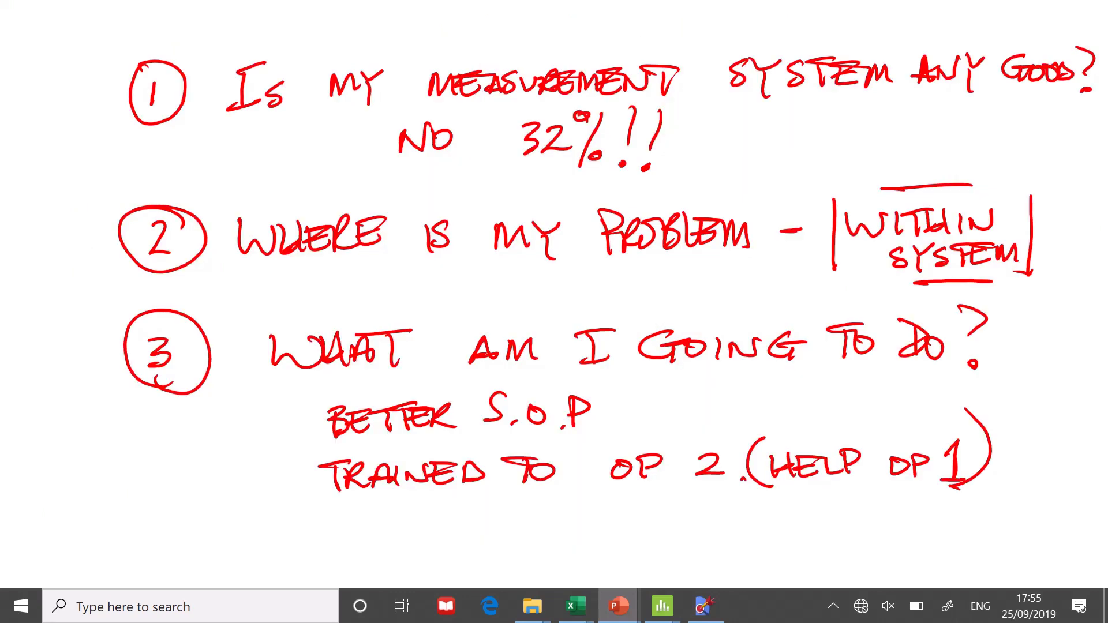